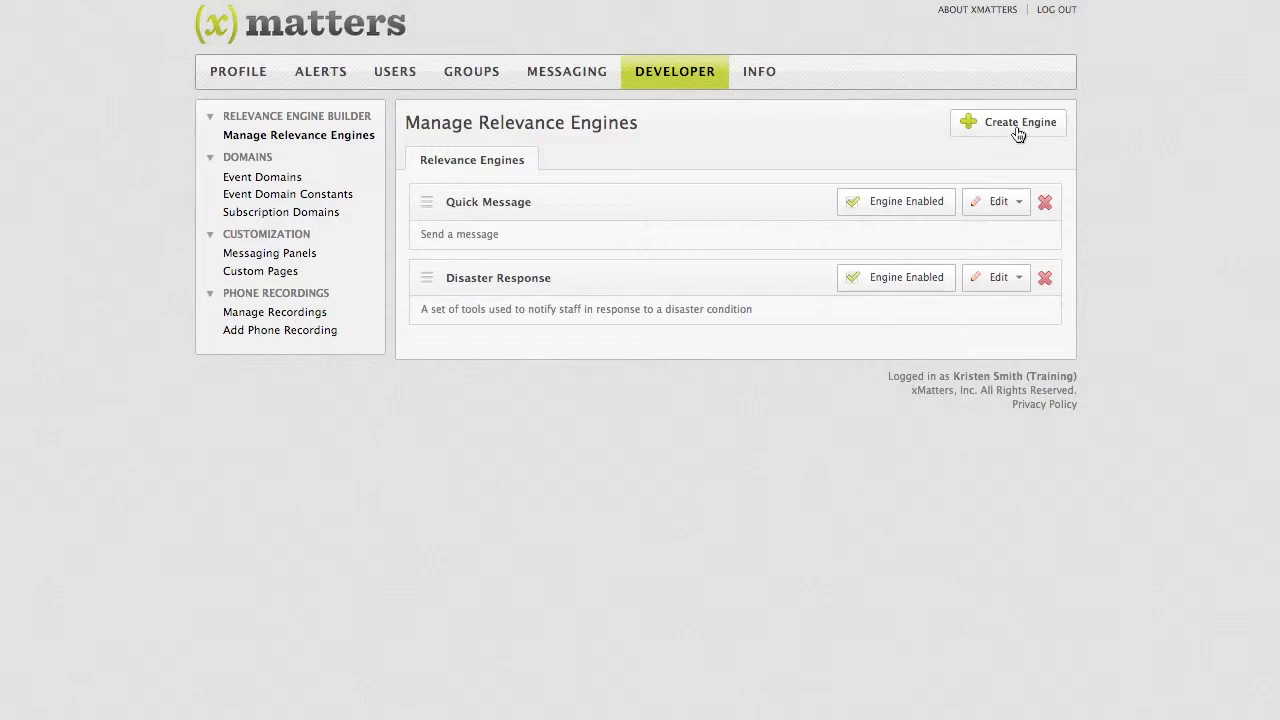
Create a new relevance engine named "Location Delay".
{"action": "left_click", "coordinate": [1020, 125]}
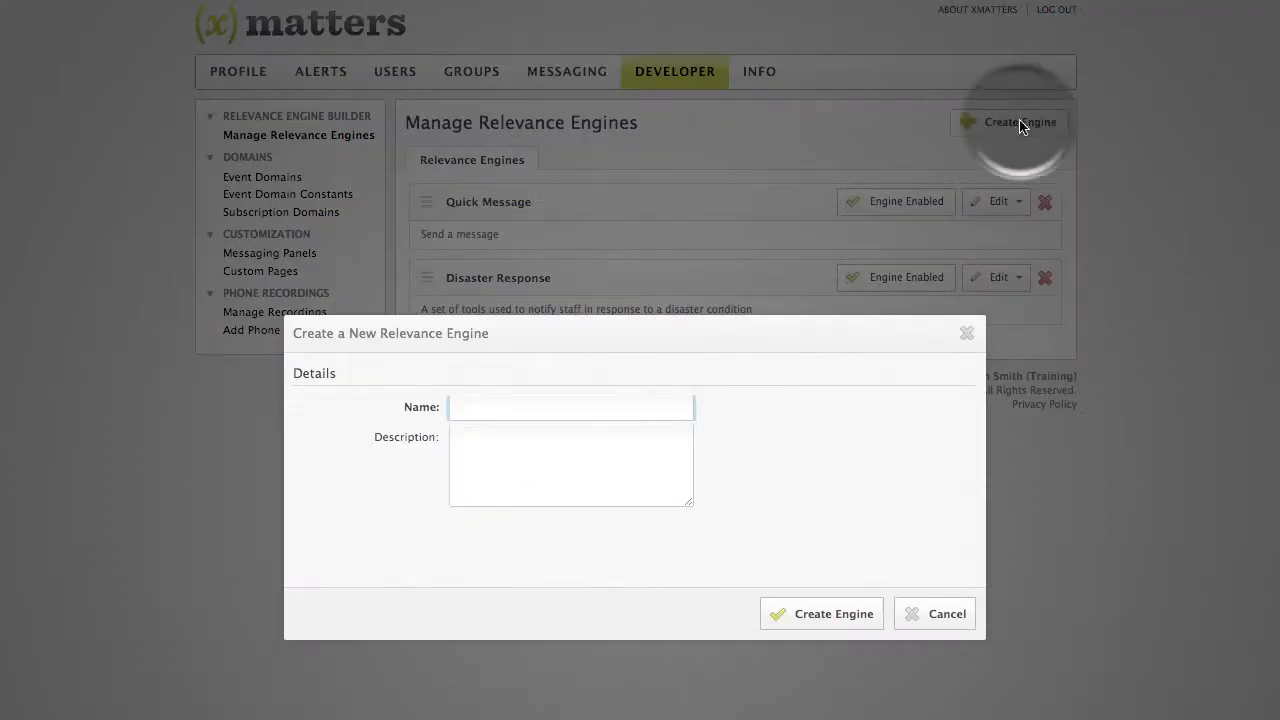
{"action": "left_click", "coordinate": [631, 408]}
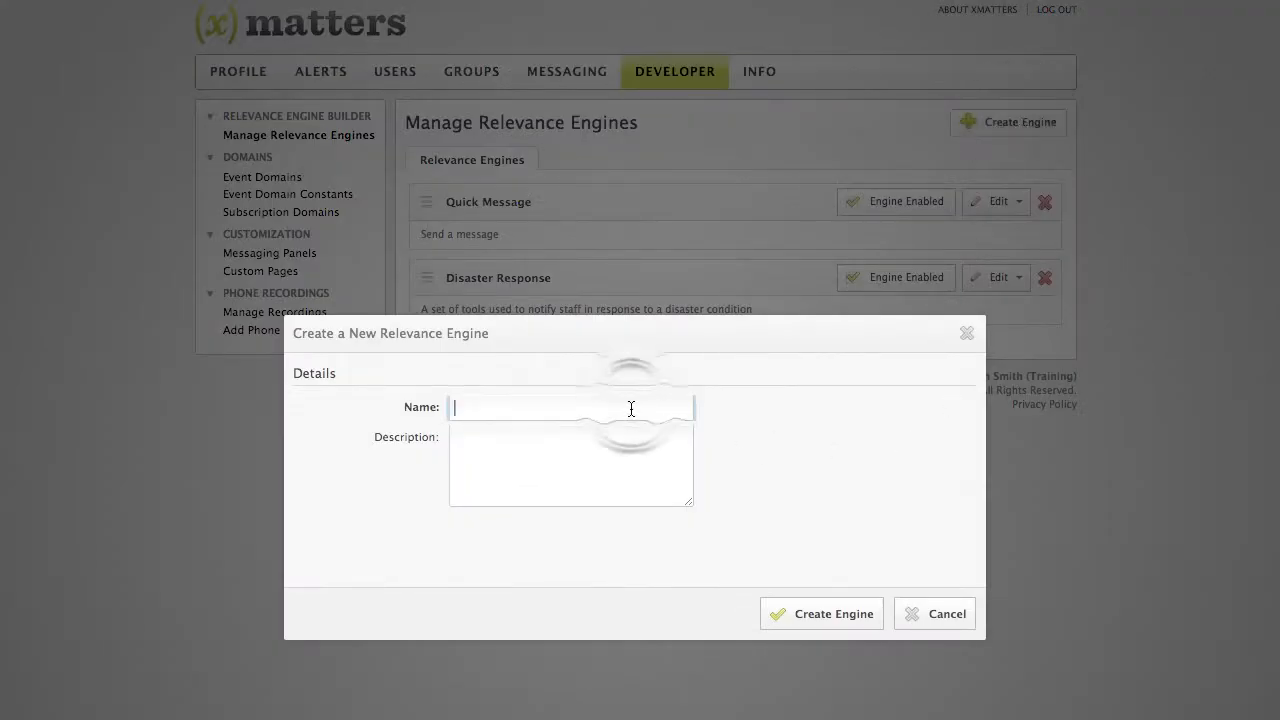
{"action": "type", "text": "Location Delay"}
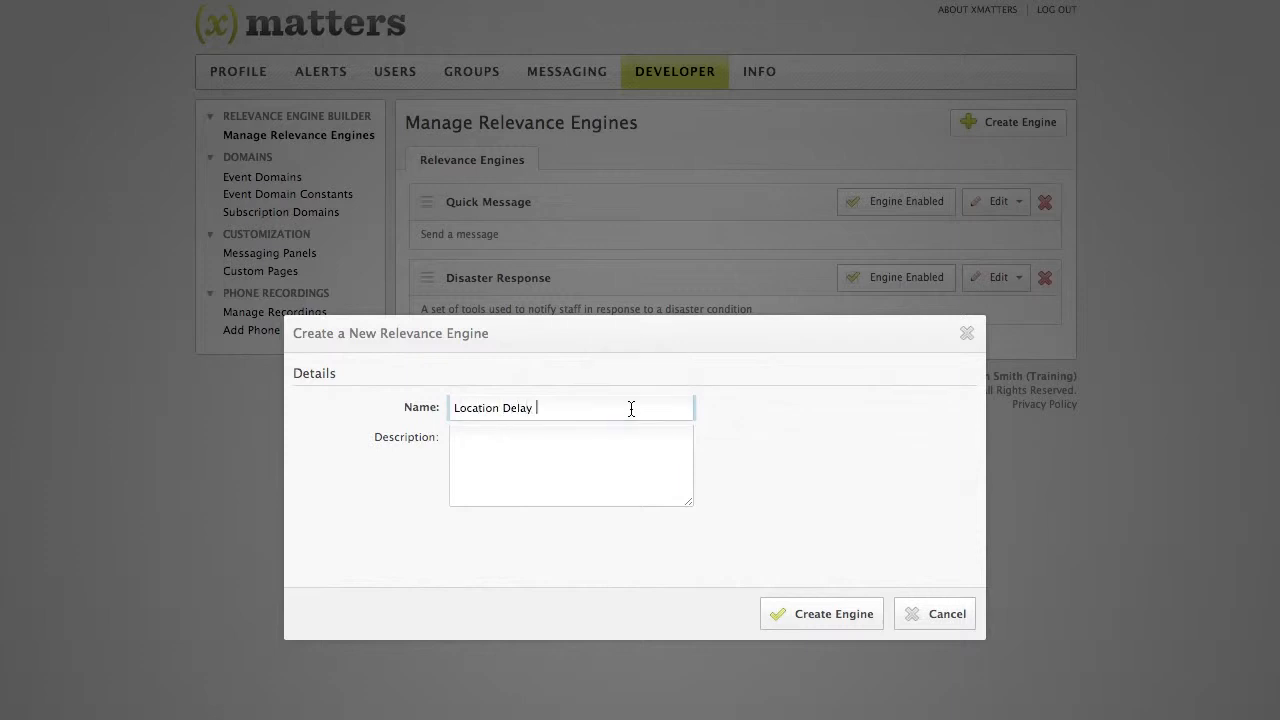
{"action": "left_click", "coordinate": [831, 619]}
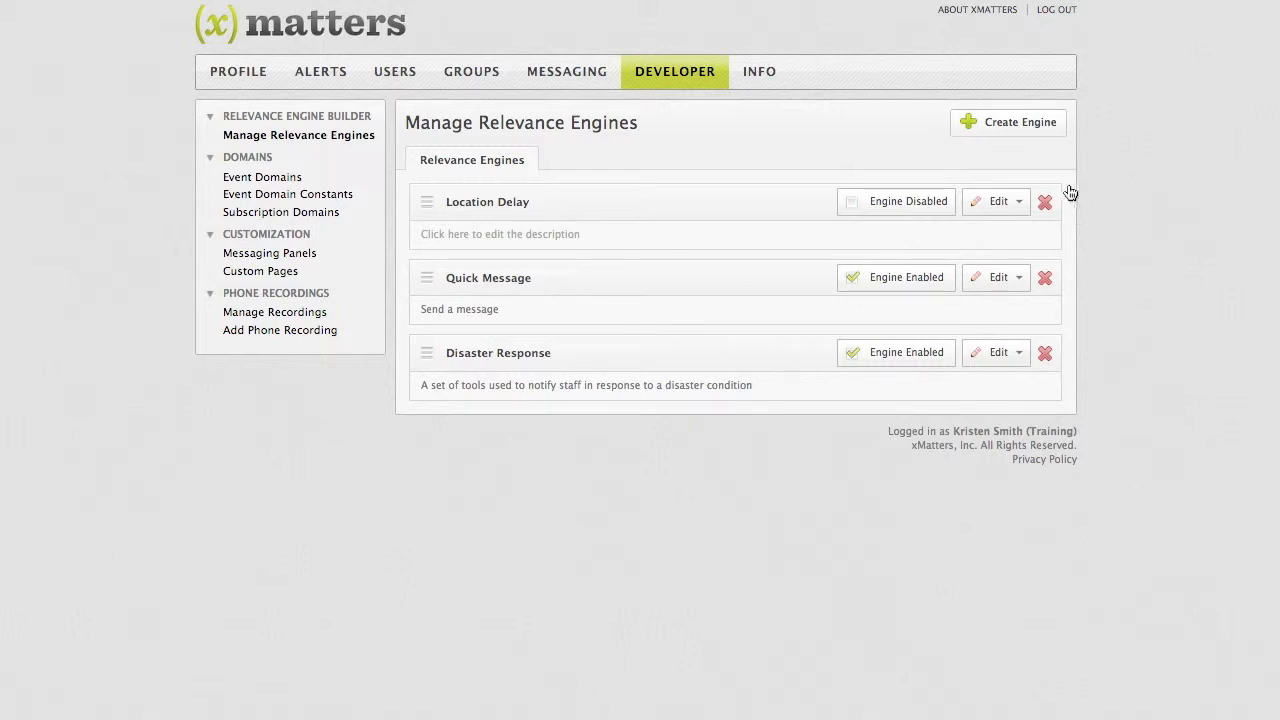
Open the properties of the Location Delay engine and start a new Text property.
{"action": "left_click", "coordinate": [1021, 202]}
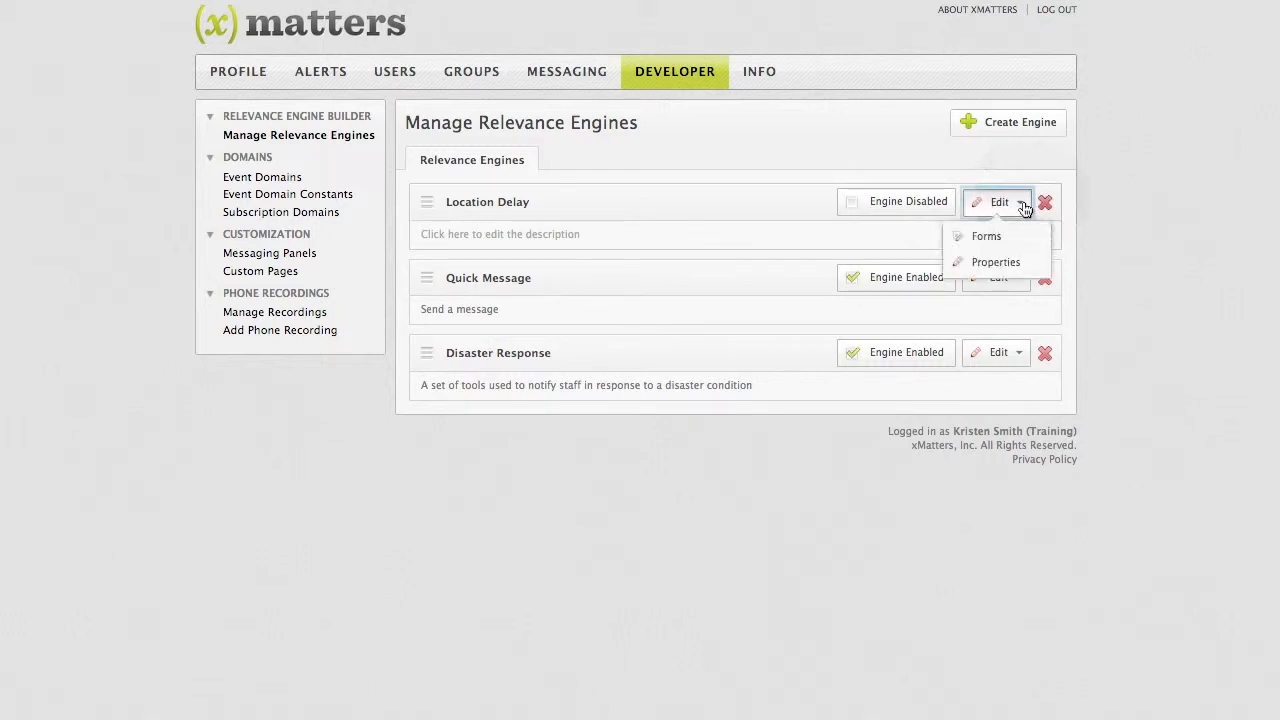
{"action": "left_click", "coordinate": [1012, 262]}
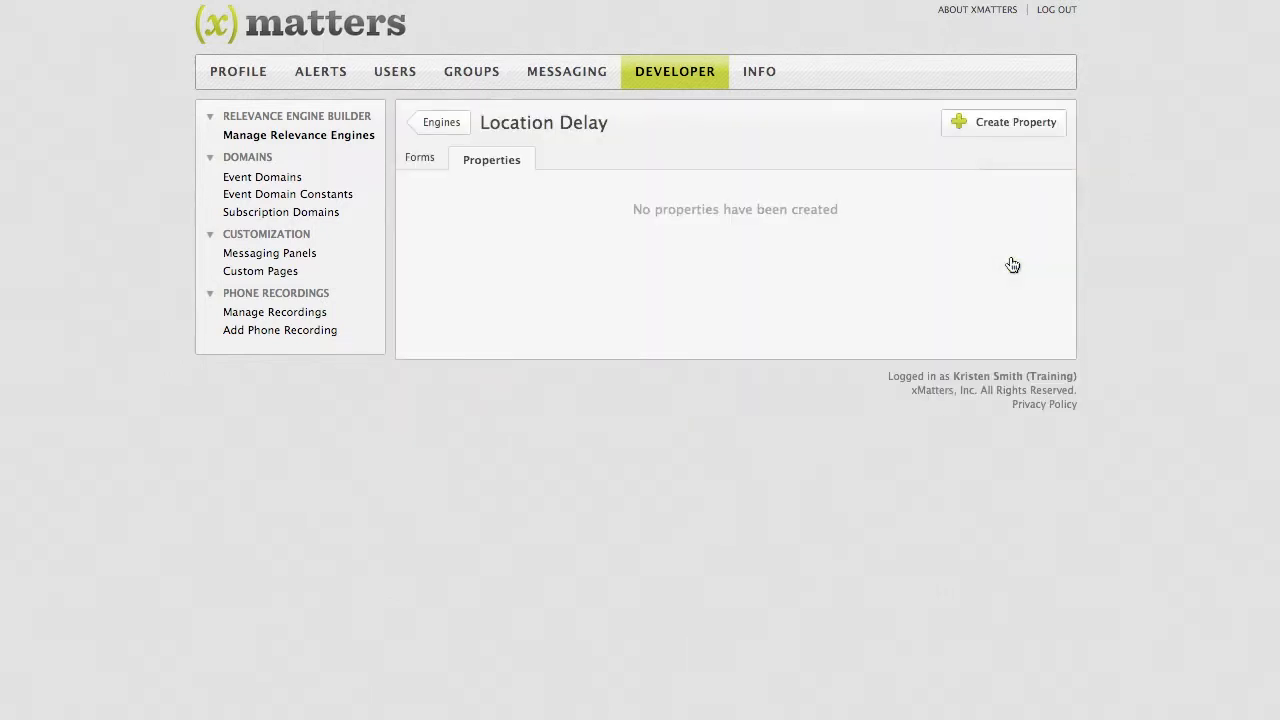
{"action": "left_click", "coordinate": [1002, 124]}
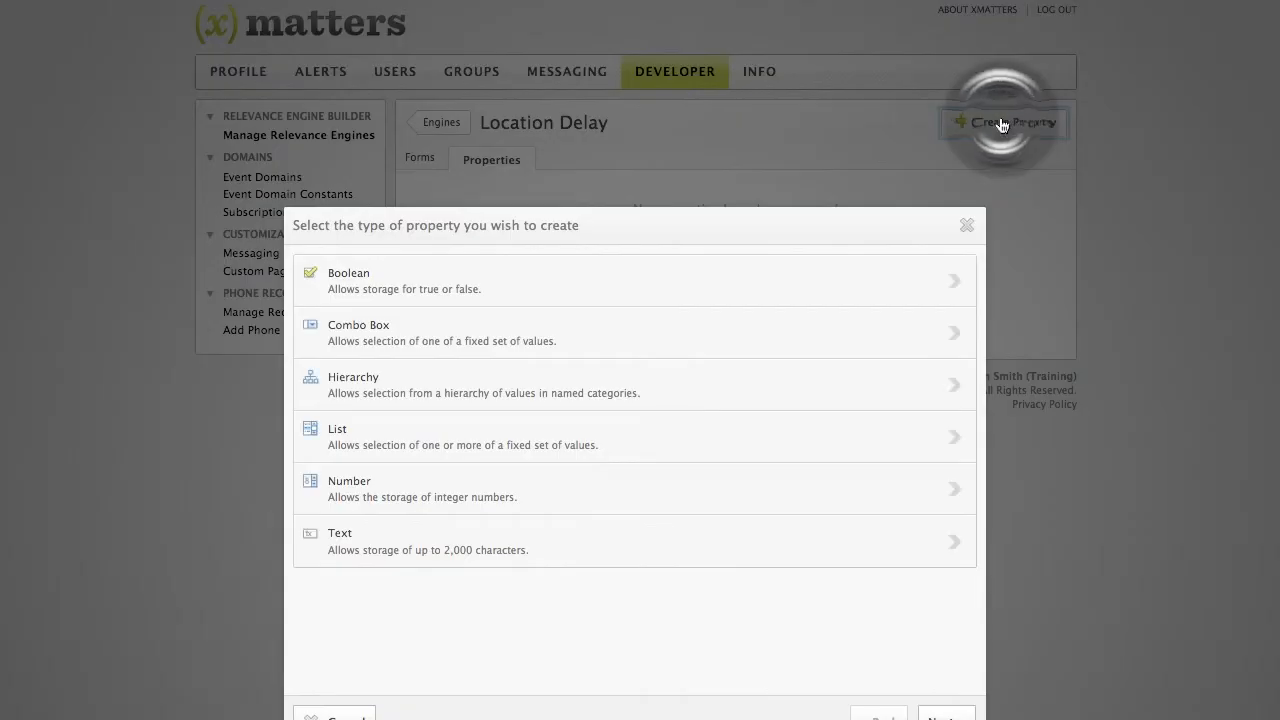
{"action": "left_click", "coordinate": [734, 533]}
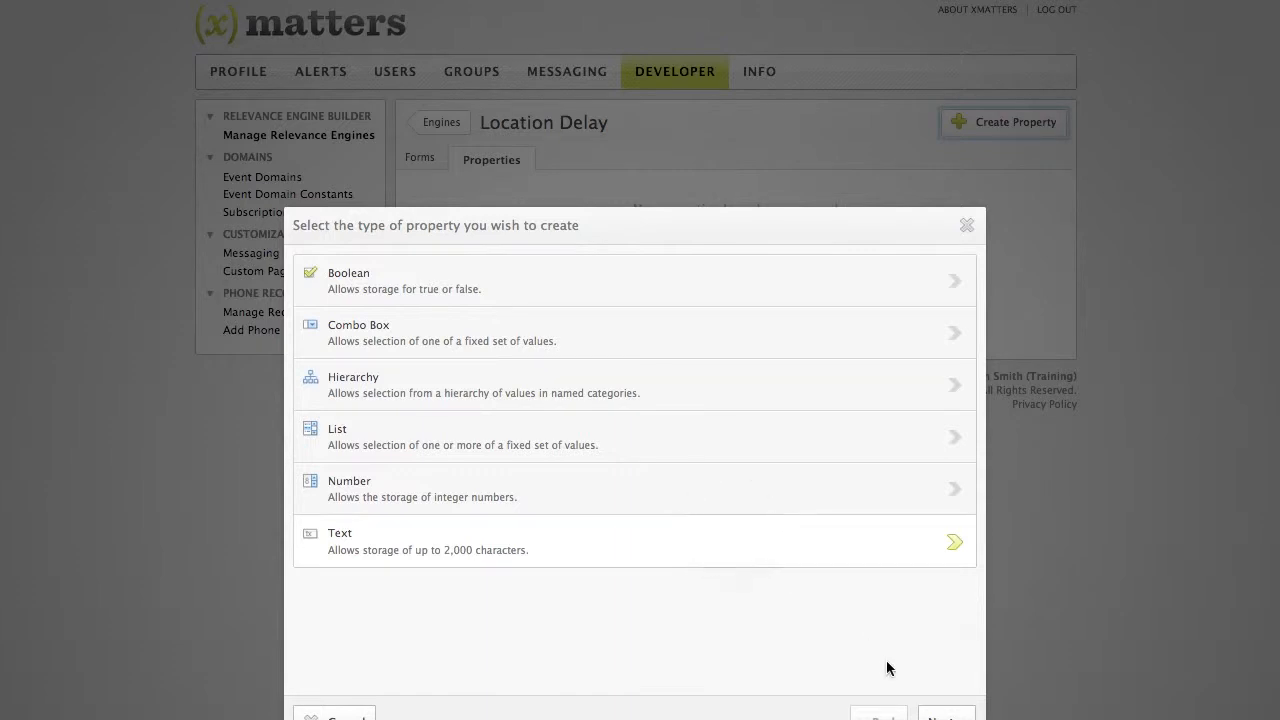
{"action": "left_click", "coordinate": [931, 714]}
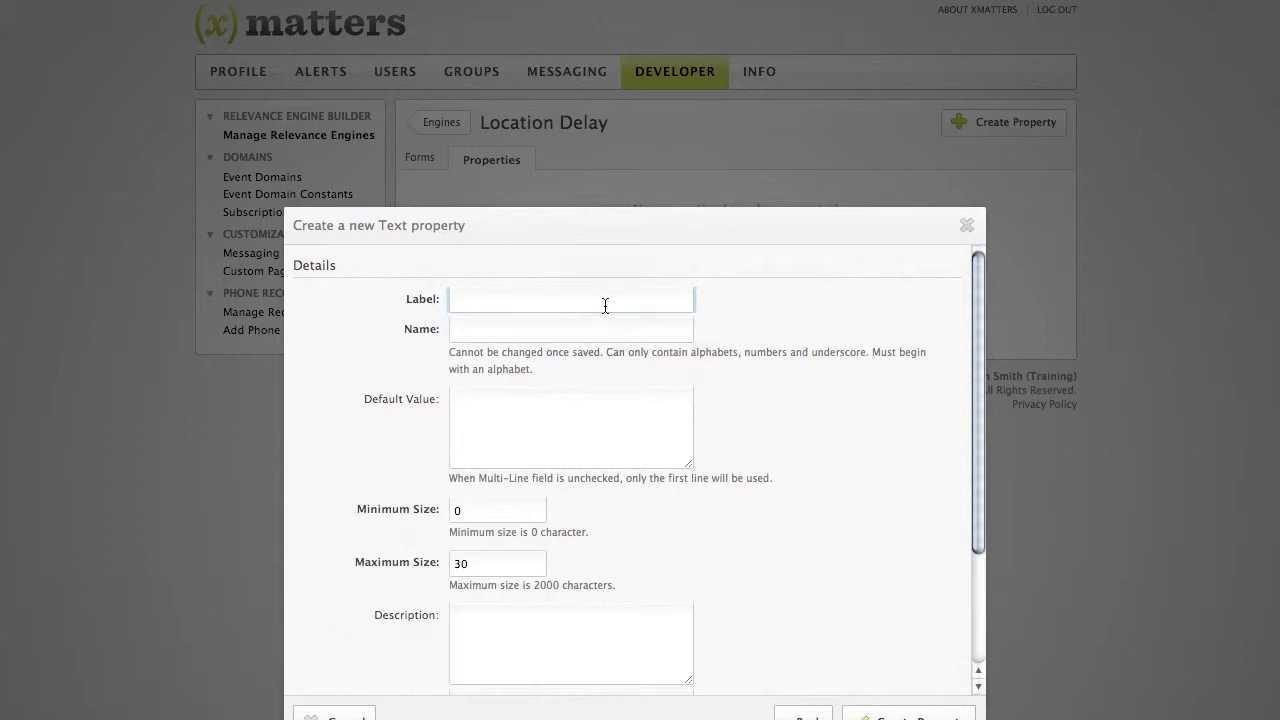
Label the text property "Reason for Delay" and set its default value to "replace this text with the actual description of the delay".
{"action": "left_click", "coordinate": [603, 301]}
{"action": "type", "text": "Reason for Delay"}
{"action": "key", "text": "Tab"}
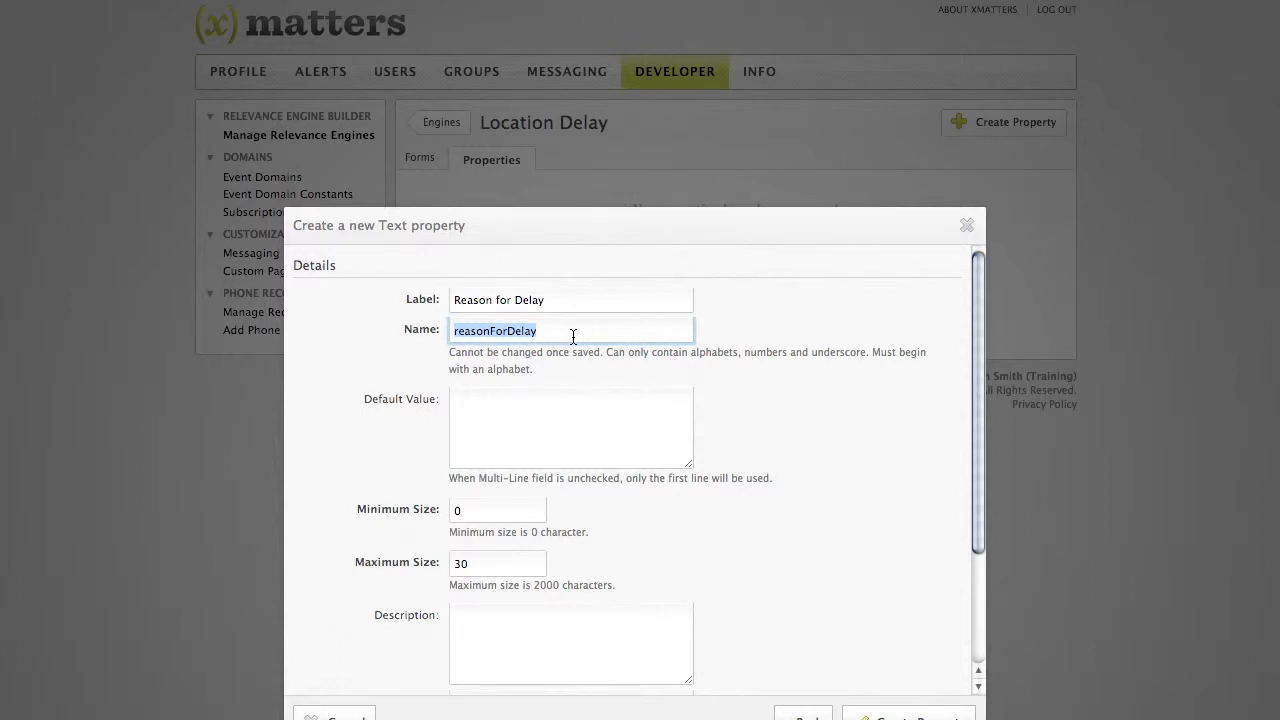
{"action": "left_click", "coordinate": [550, 407]}
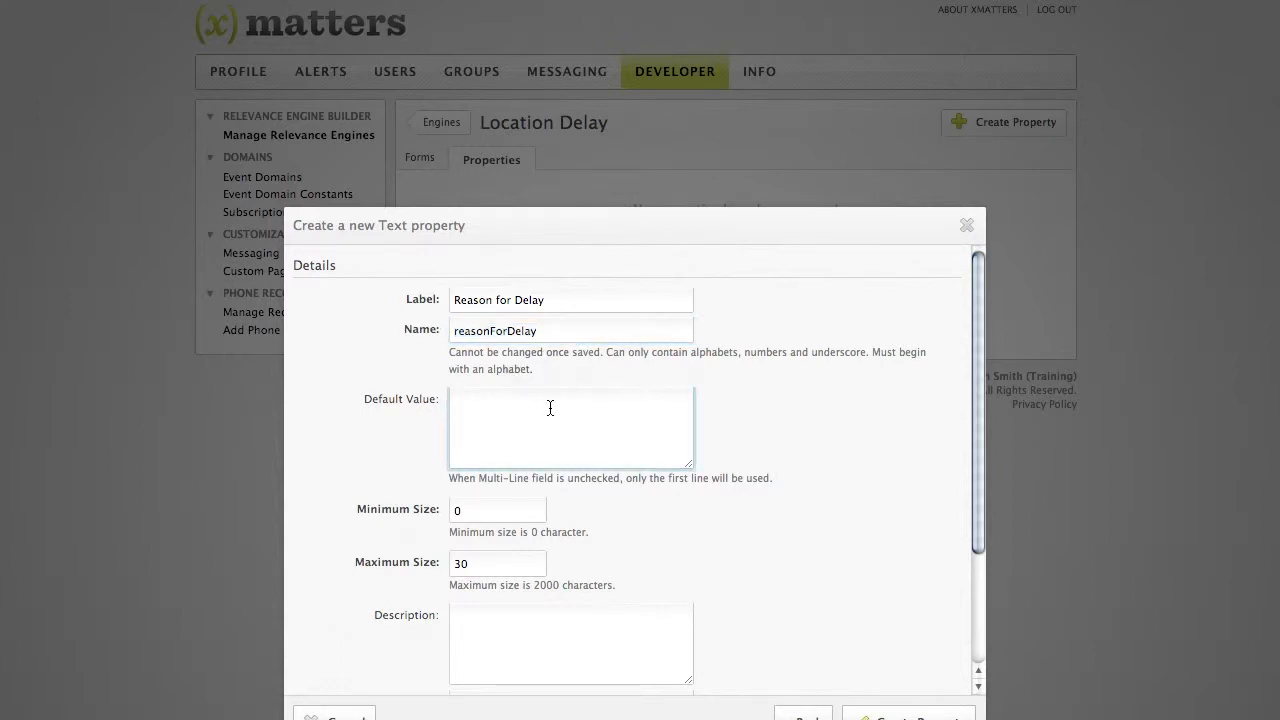
{"action": "type", "text": "replace this text with the actual description of the delay"}
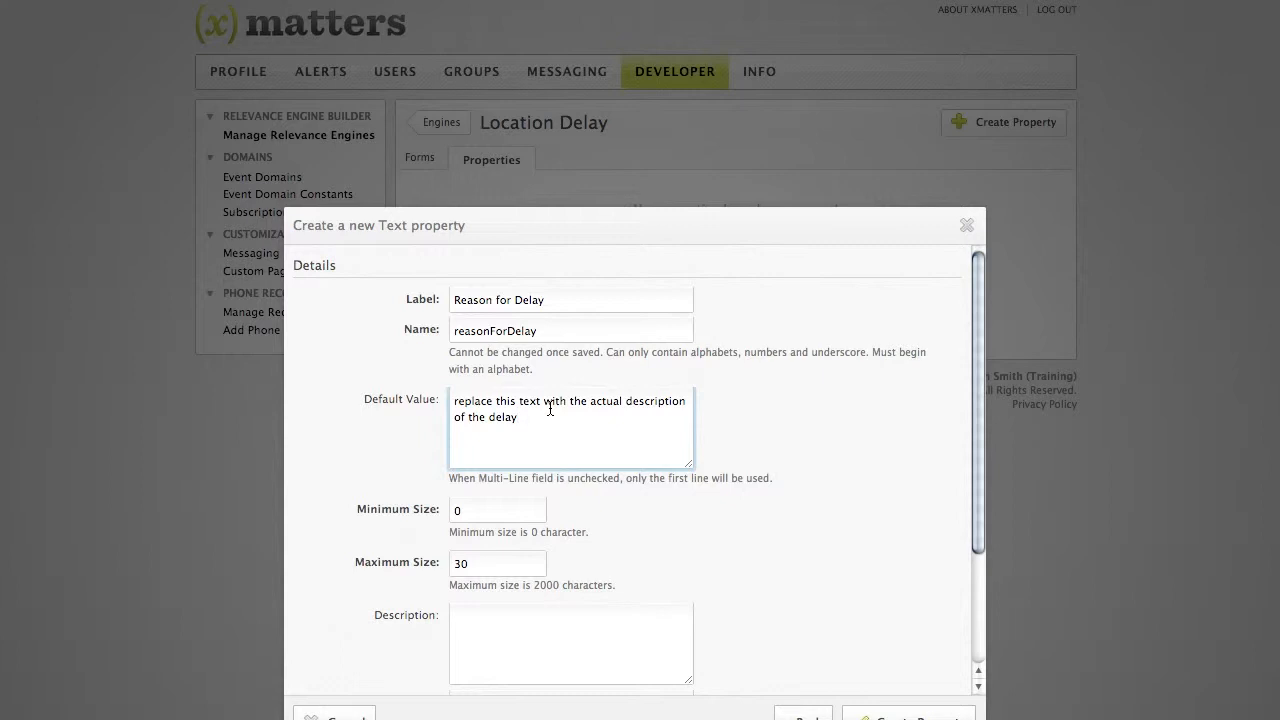
Set the maximum size of the Reason for Delay property to 2000 characters.
{"action": "double_click", "coordinate": [457, 563]}
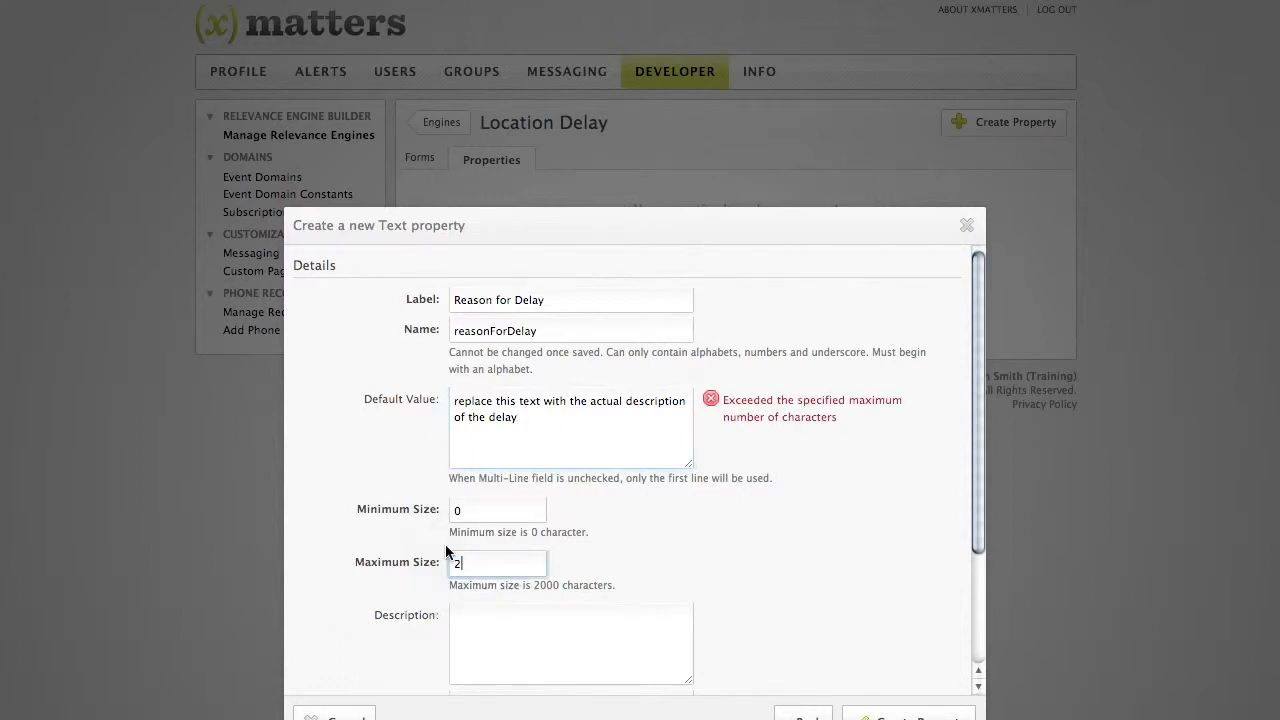
{"action": "type", "text": "2000"}
{"action": "key", "text": "Tab"}
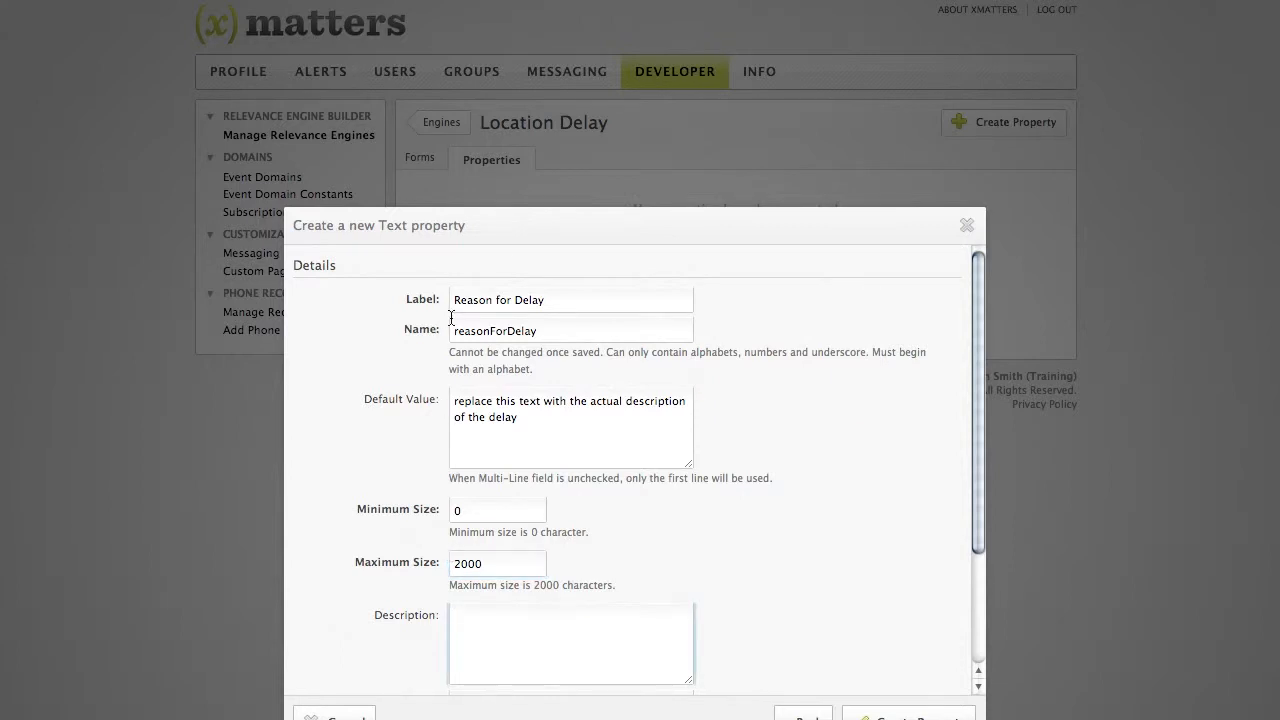
Set the maximum size of the Reason for Delay property to 110 characters and create the property.
{"action": "double_click", "coordinate": [486, 567]}
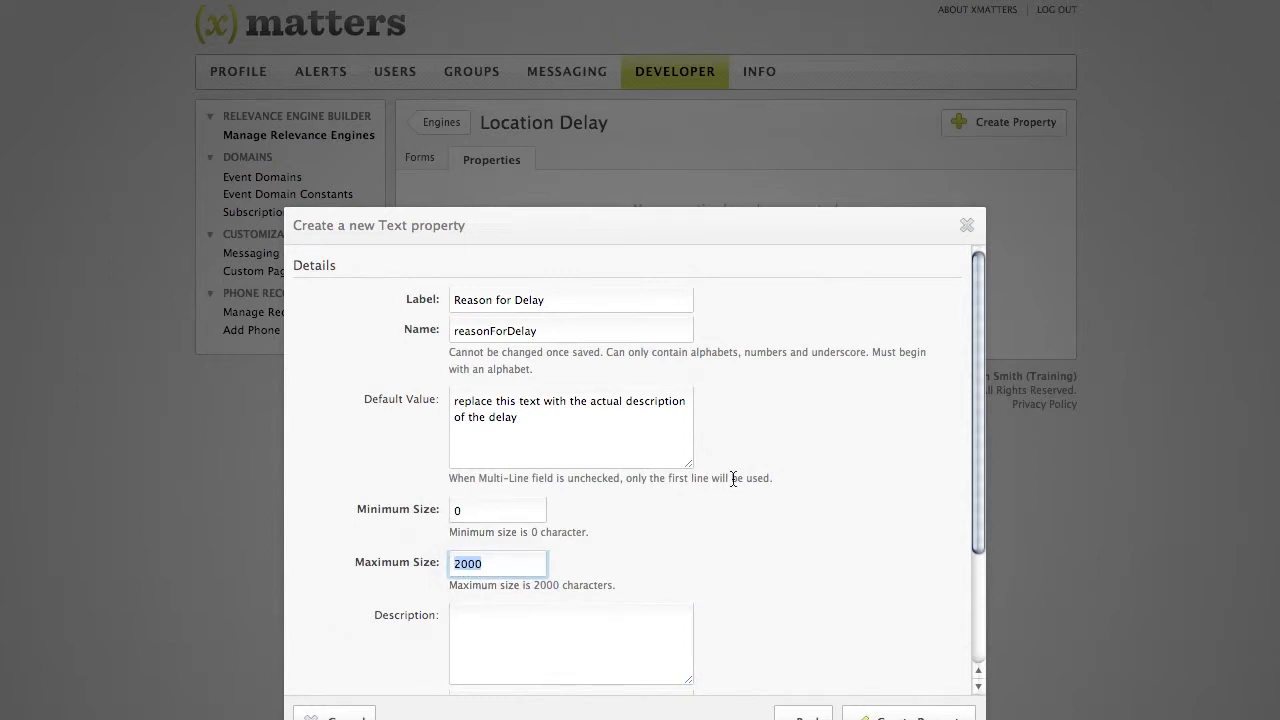
{"action": "type", "text": "110"}
{"action": "key", "text": "Tab"}
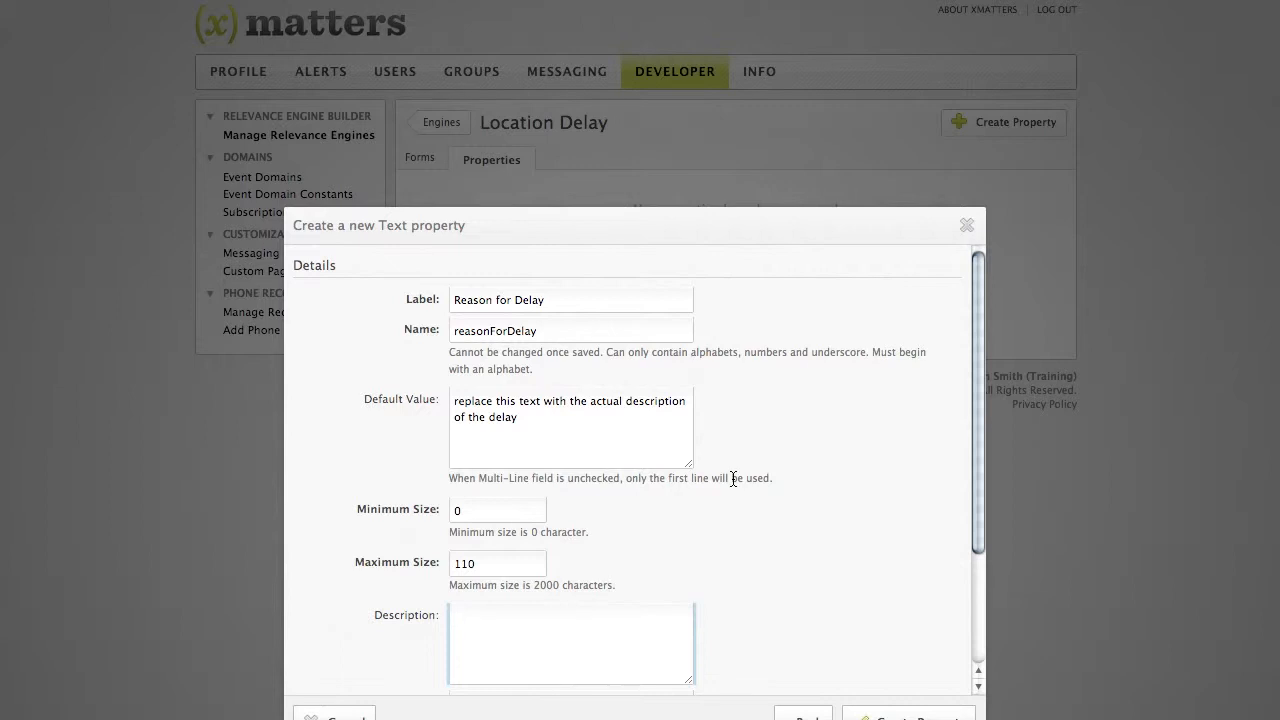
{"action": "left_click", "coordinate": [879, 714]}
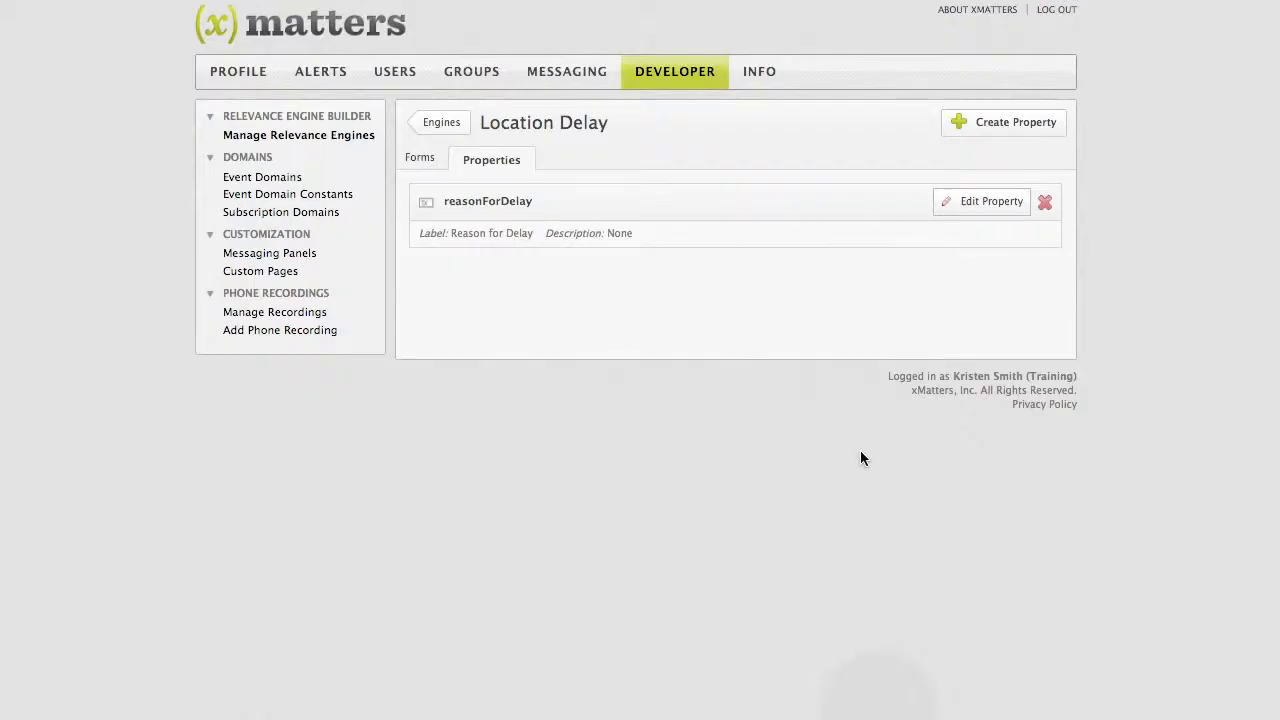
Start a new Combo Box property for the engine and label it "Category of Delay".
{"action": "left_click", "coordinate": [1019, 122]}
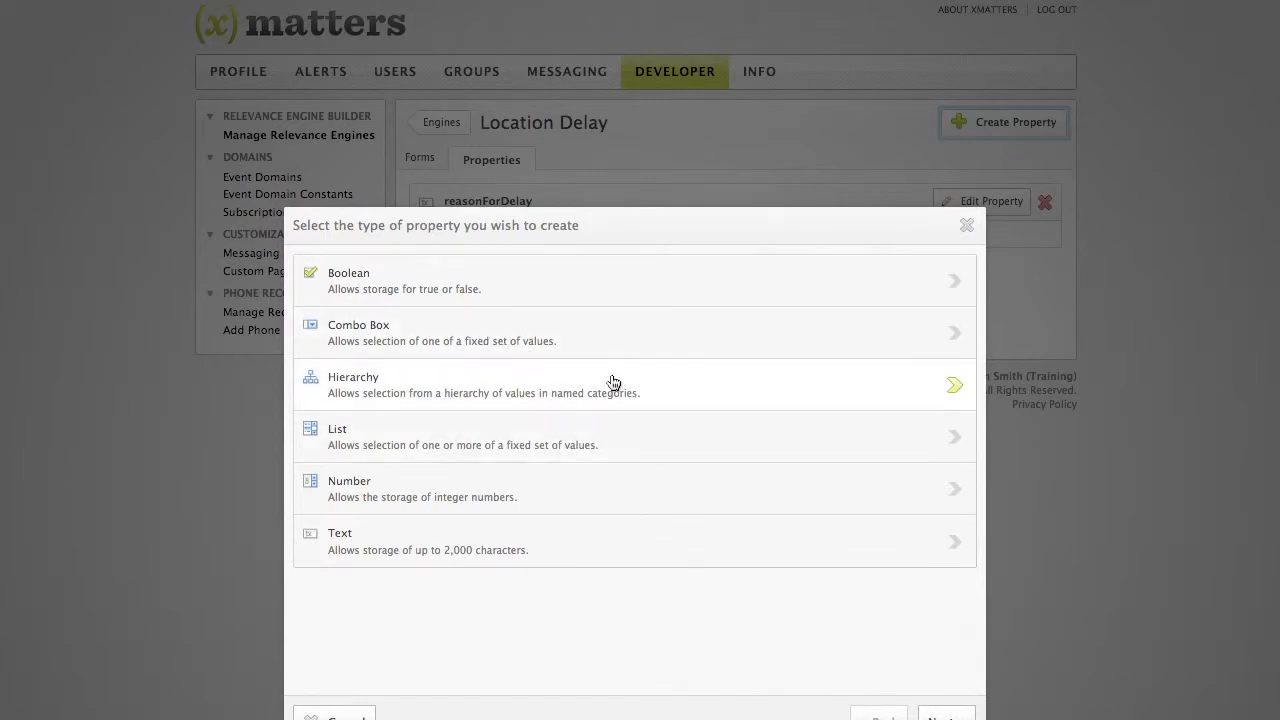
{"action": "left_click", "coordinate": [545, 336]}
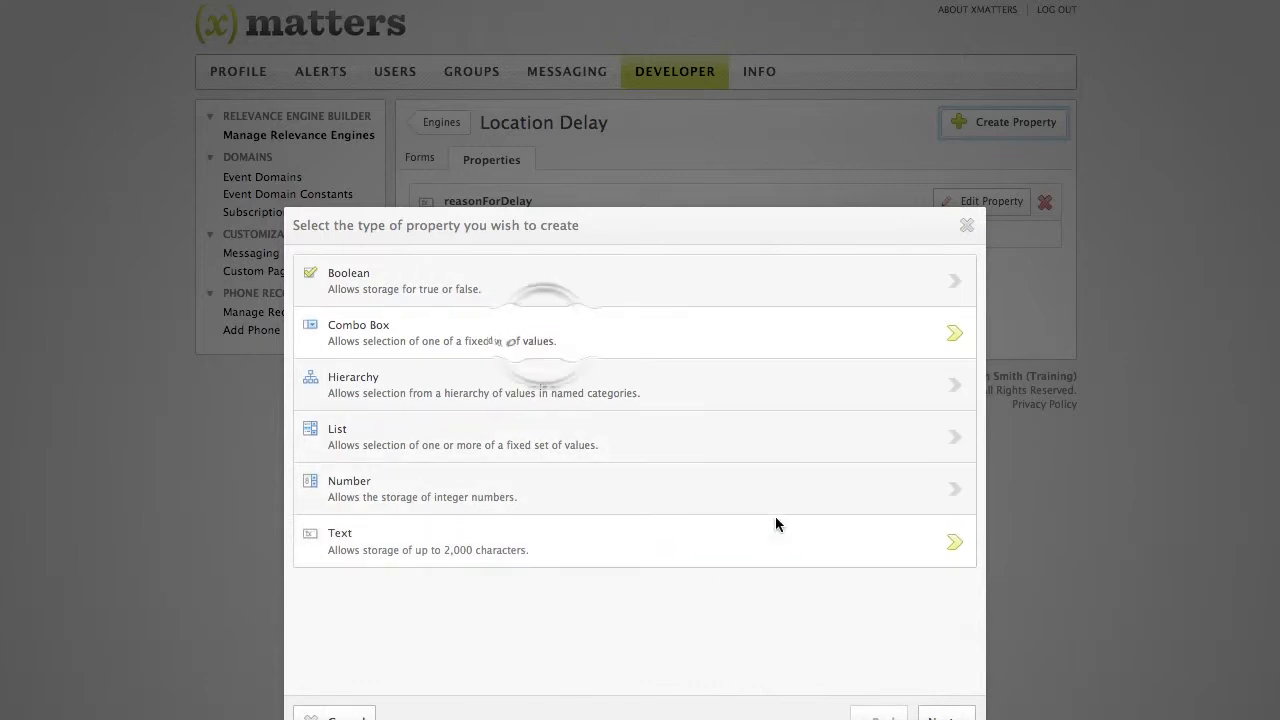
{"action": "left_click", "coordinate": [940, 715]}
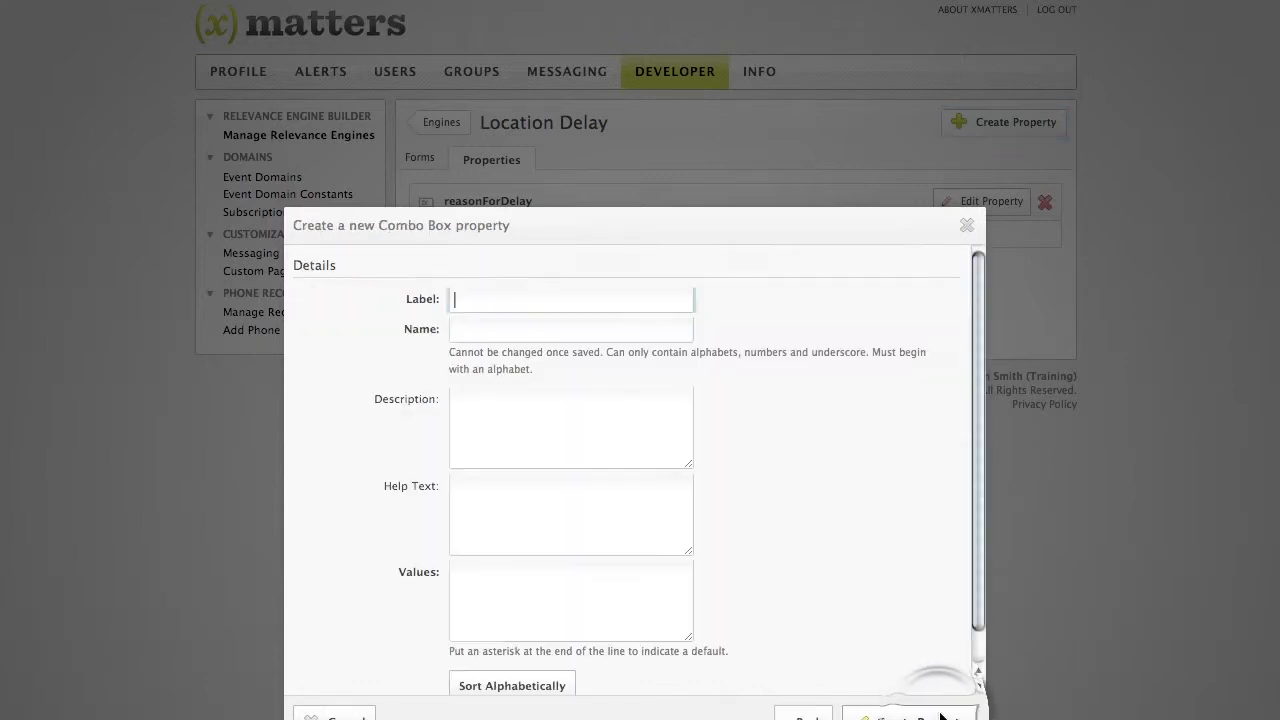
{"action": "type", "text": "Category of Delay"}
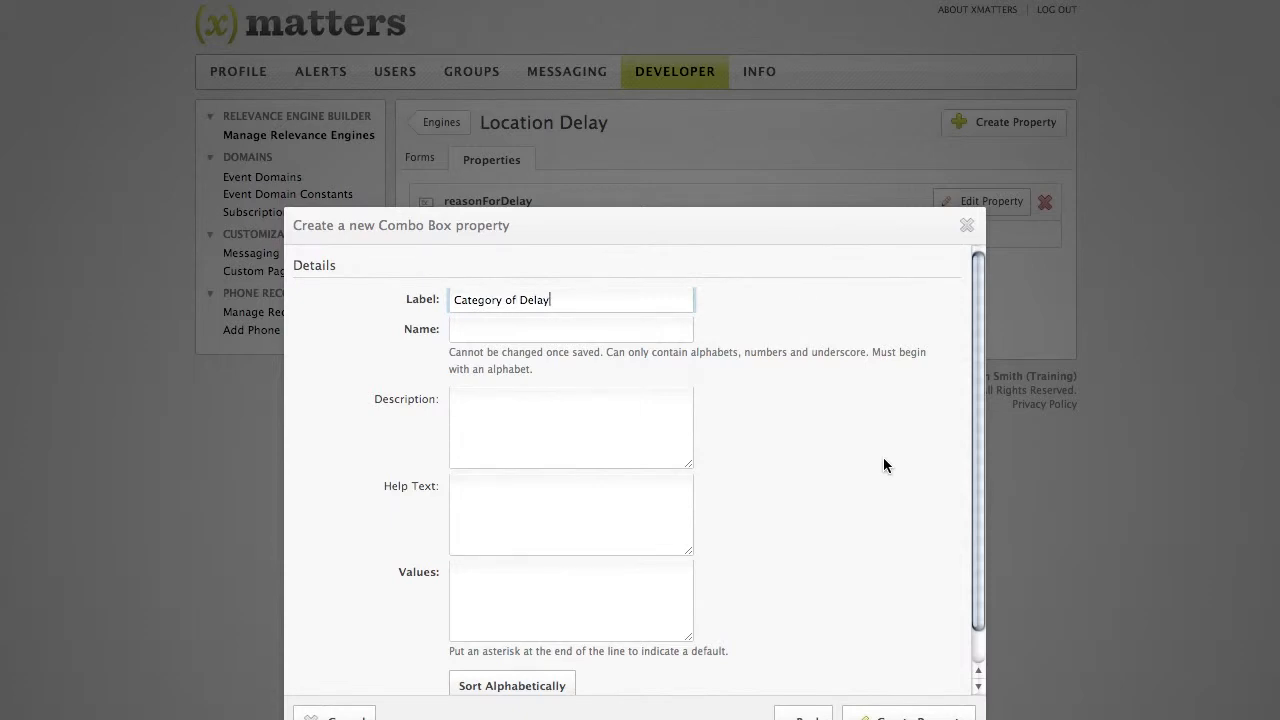
{"action": "key", "text": "Tab"}
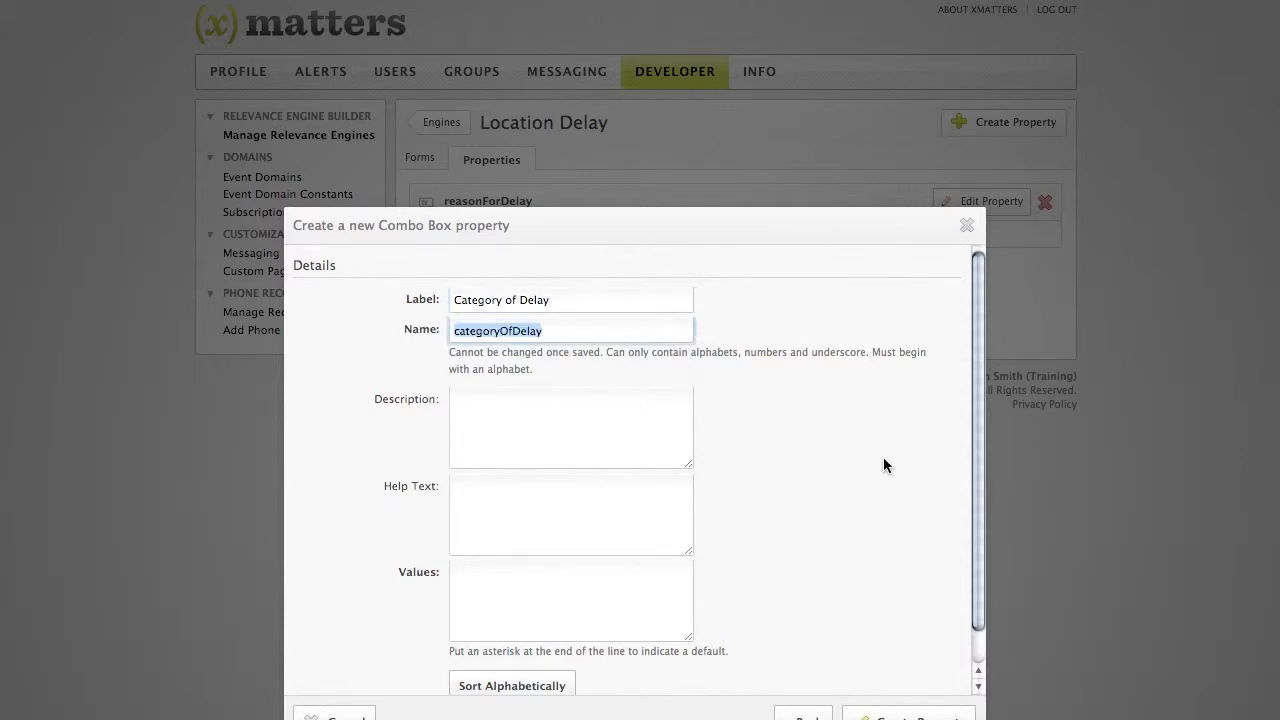
Set the description to "major category of delay" and the help text to "Select the category that best describes the reason for delay".
{"action": "left_click", "coordinate": [595, 410]}
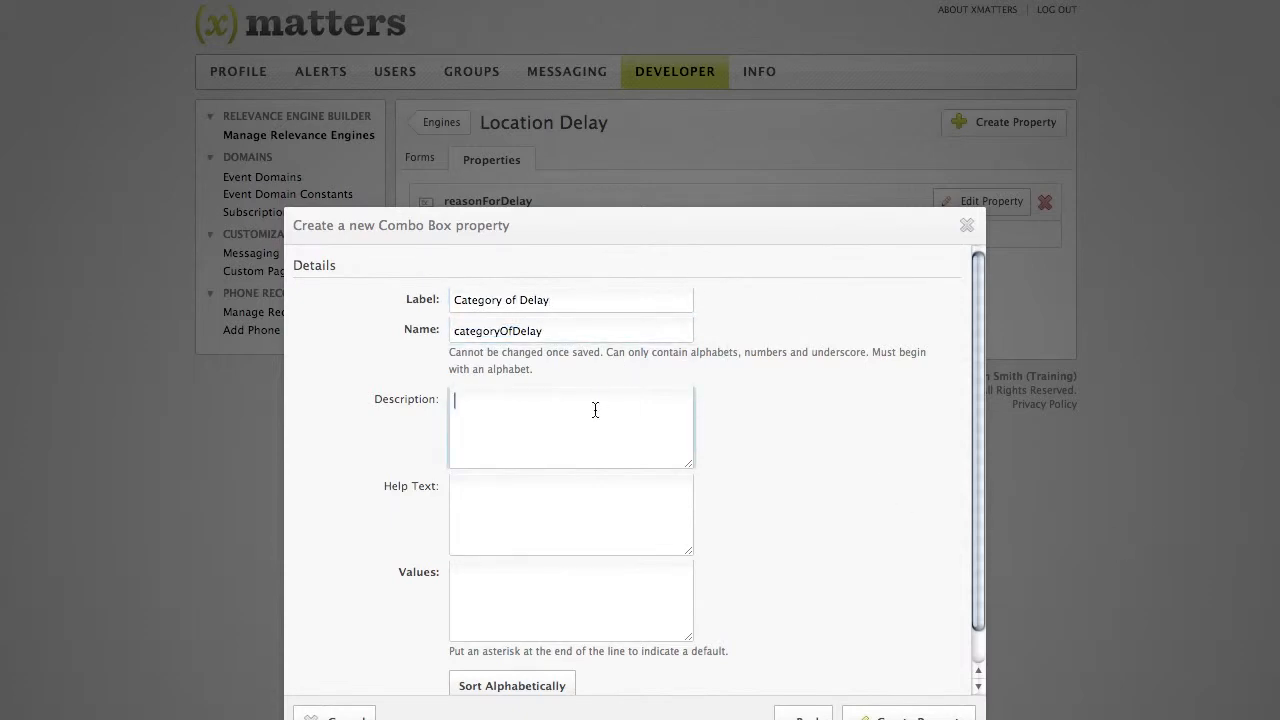
{"action": "type", "text": "major category of delay"}
{"action": "key", "text": "Tab"}
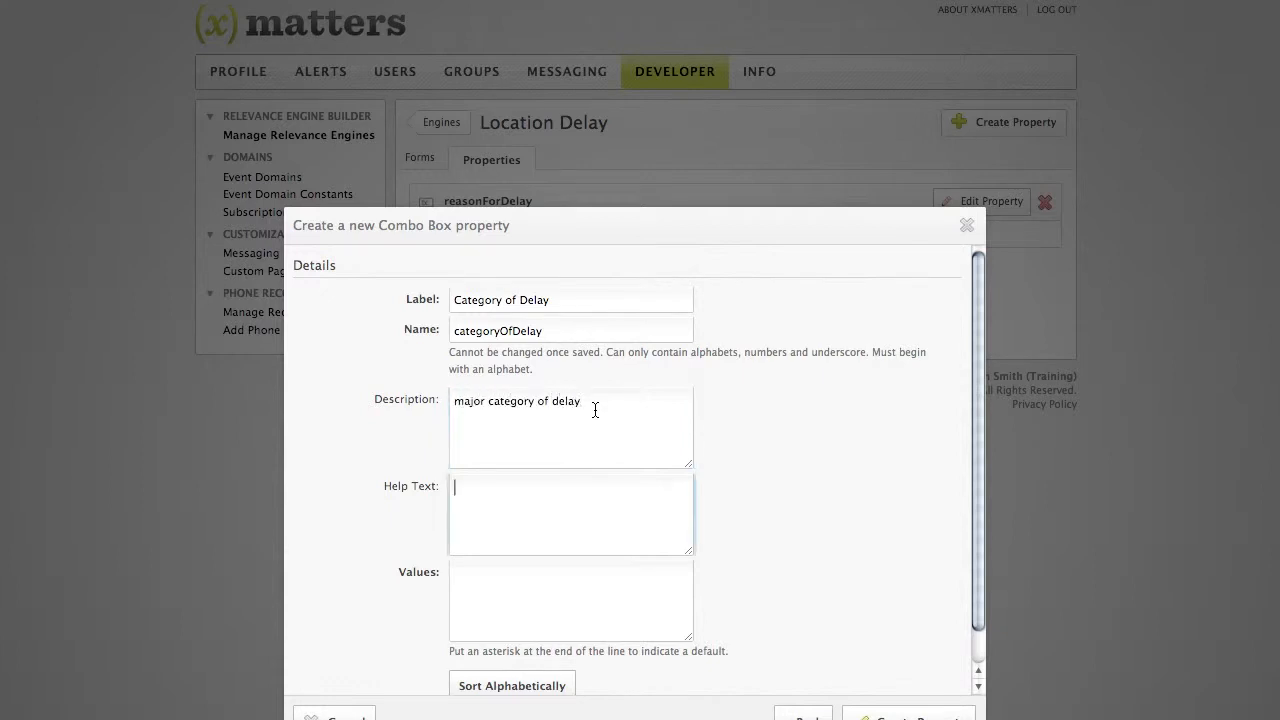
{"action": "type", "text": "Select the category that best describes the reason for delay"}
Enter the combo box values "Lighting delay", "Local police delay" and "local demonstration delay" on separate lines.
{"action": "key", "text": "Tab"}
{"action": "type", "text": "Lighting delay"}
{"action": "key", "text": "Return"}
{"action": "type", "text": "Local police delay"}
{"action": "key", "text": "Return"}
{"action": "type", "text": "local demonstration delay"}
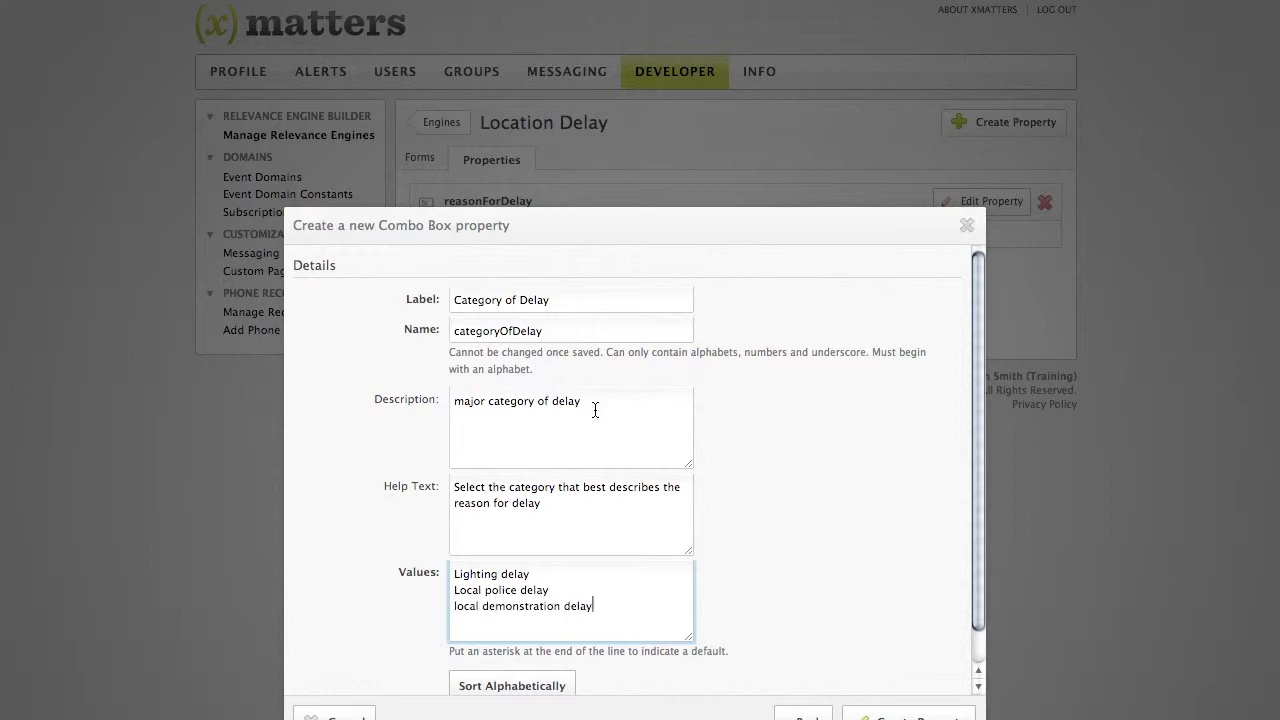
Mark "Local police delay" as the default value with an asterisk and create the combo box property.
{"action": "left_click", "coordinate": [577, 594]}
{"action": "type", "text": "*"}
{"action": "left_click", "coordinate": [887, 714]}
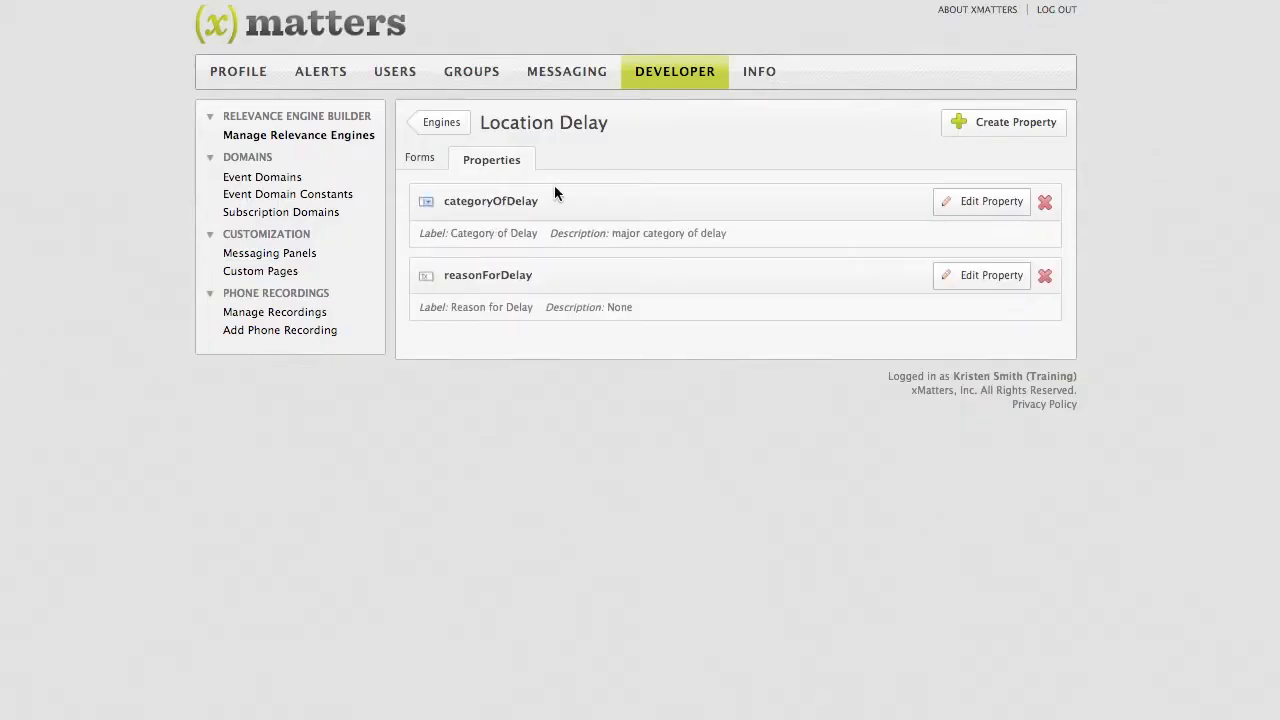
Create a new form named "From Location" in the Location Delay engine.
{"action": "left_click", "coordinate": [419, 162]}
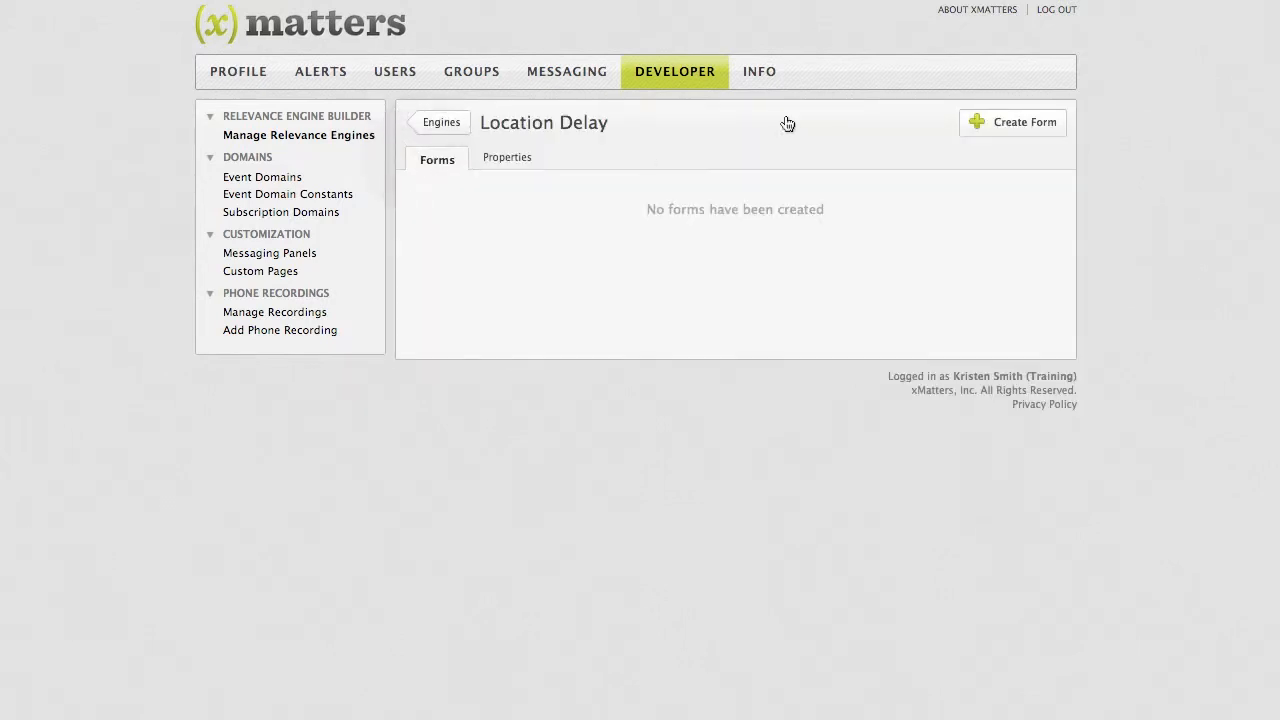
{"action": "left_click", "coordinate": [993, 120]}
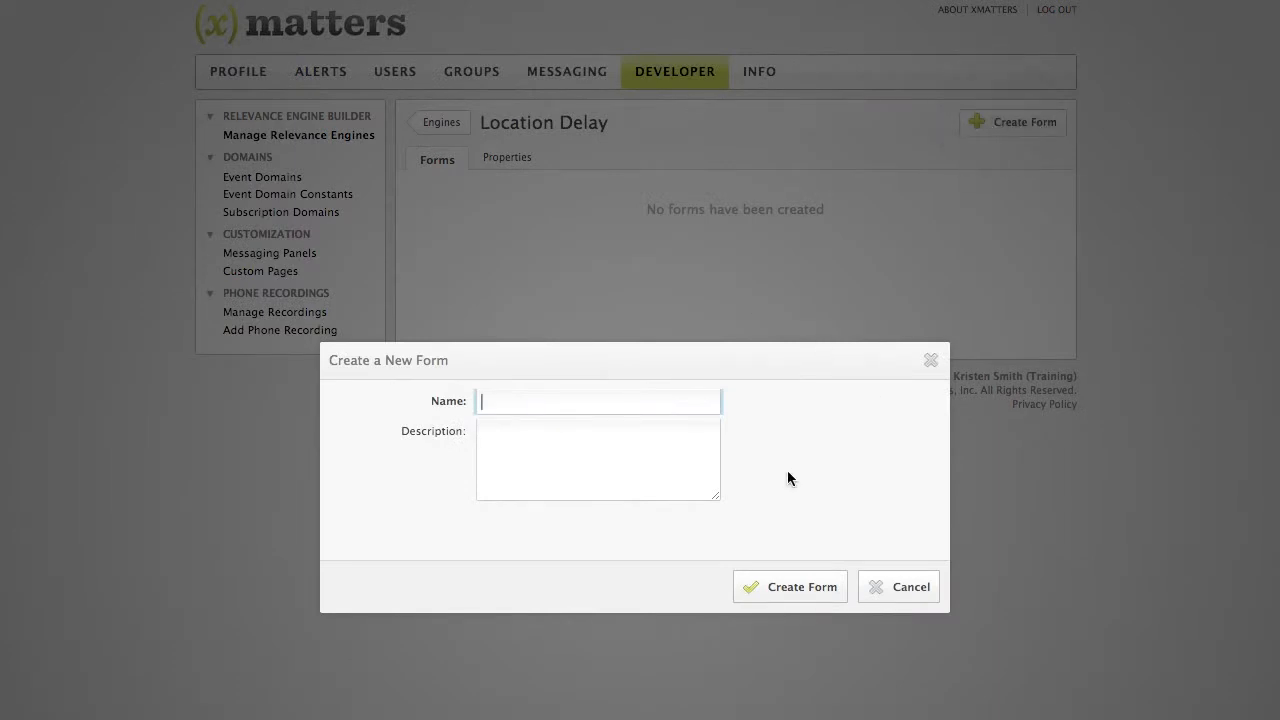
{"action": "type", "text": "From Location"}
{"action": "left_click", "coordinate": [822, 586]}
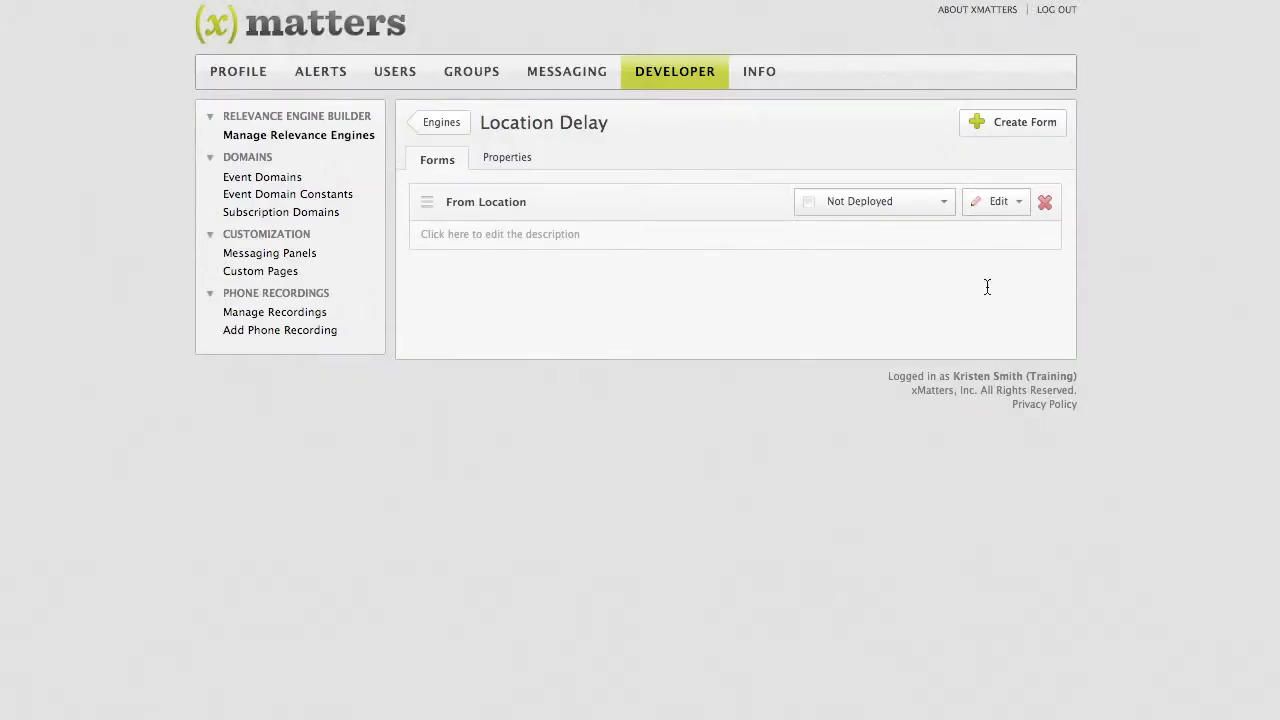
Edit the From Location form's layout, adding the reasonForDelay property and then categoryOfDelay to the Custom Section.
{"action": "left_click", "coordinate": [1003, 203]}
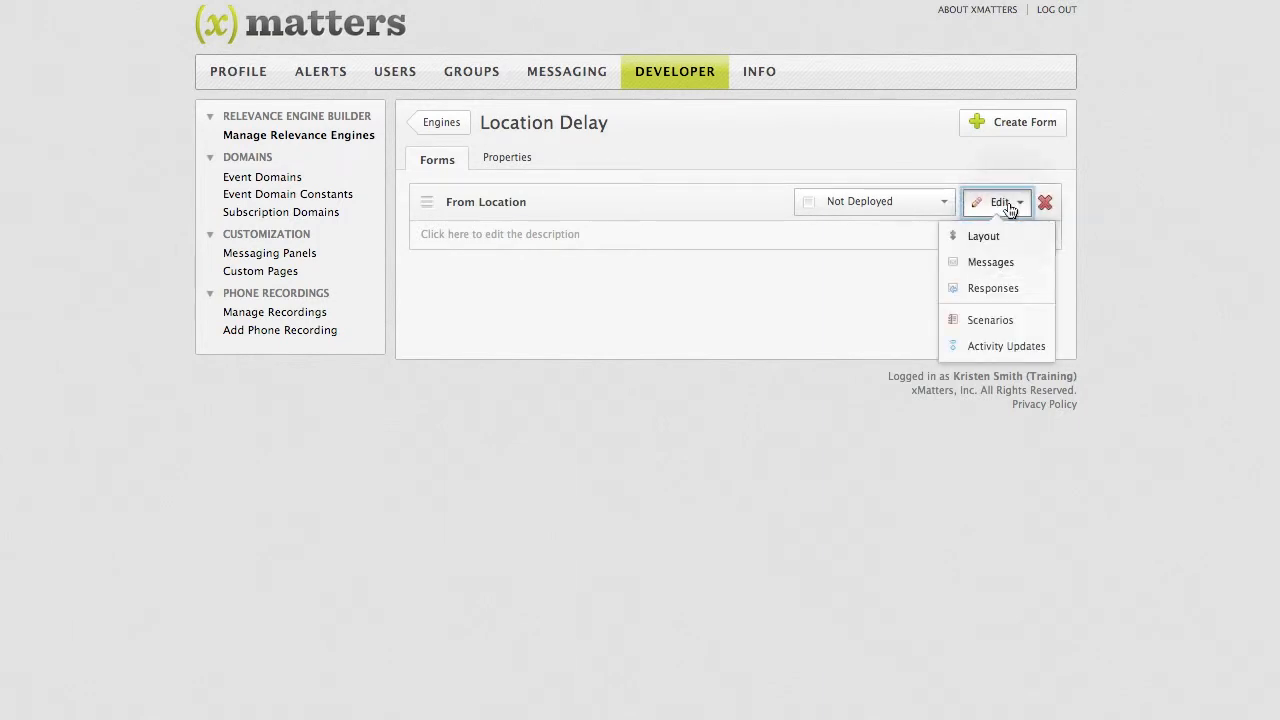
{"action": "left_click", "coordinate": [1000, 235]}
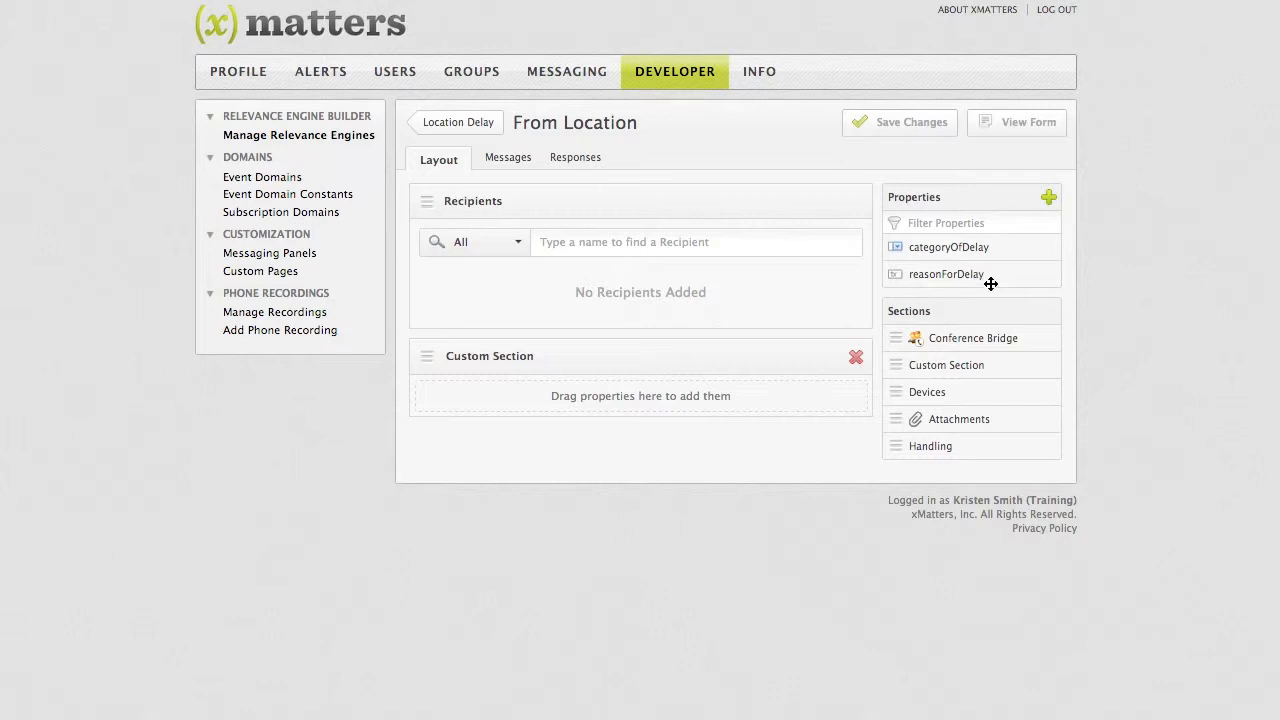
{"action": "left_click_drag", "start_coordinate": [980, 274], "coordinate": [621, 392]}
{"action": "left_click_drag", "start_coordinate": [988, 241], "coordinate": [565, 403]}
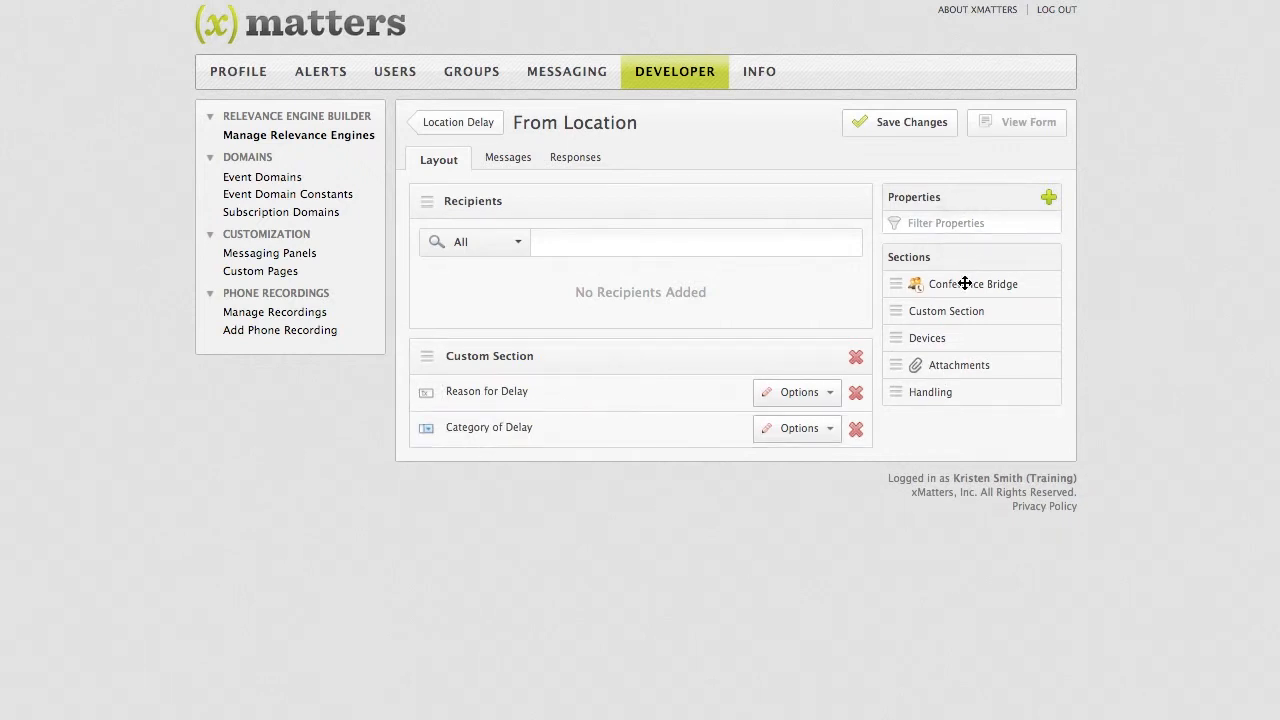
Add a Conference Bridge section below the Custom Section and save the form layout.
{"action": "left_click_drag", "start_coordinate": [965, 284], "coordinate": [683, 437]}
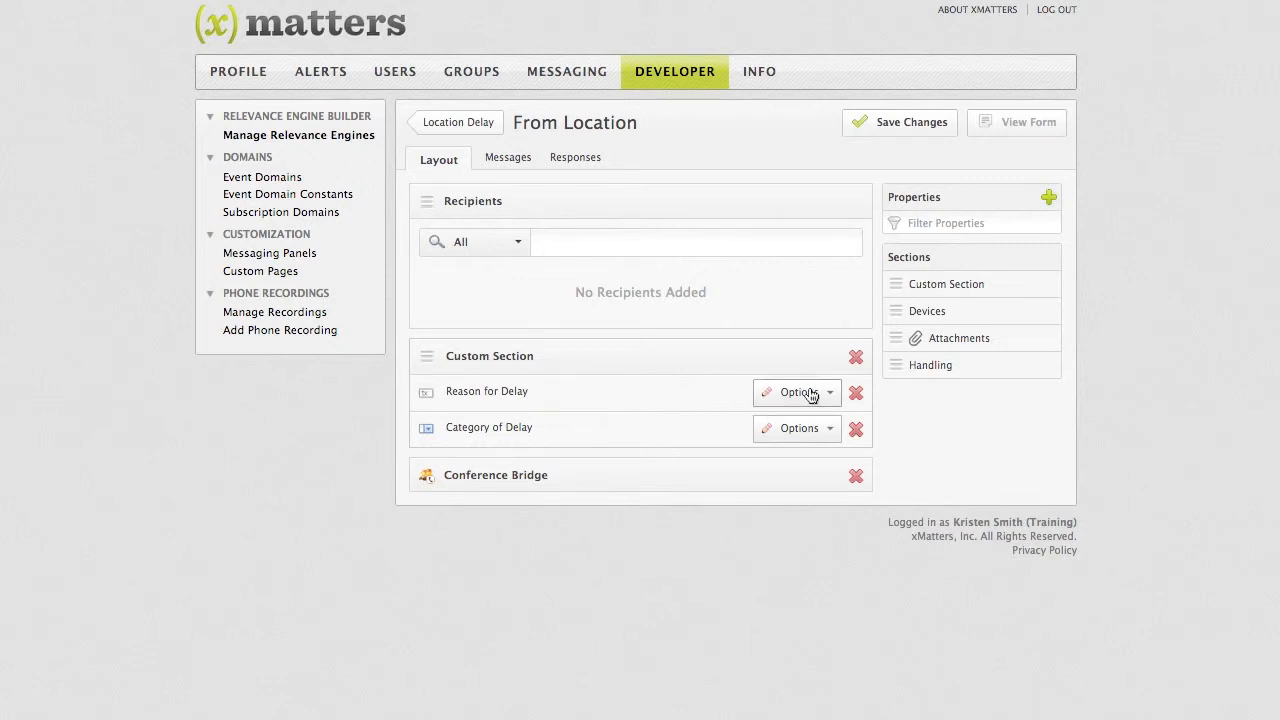
{"action": "left_click", "coordinate": [886, 123]}
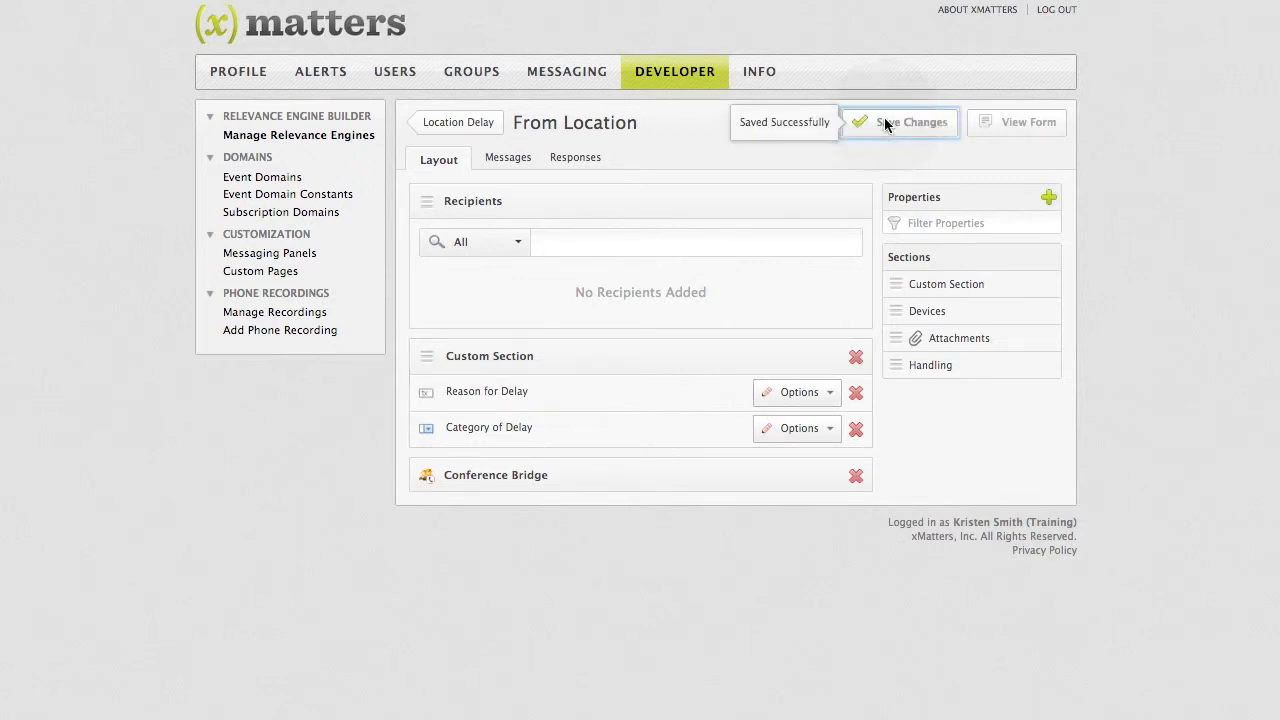
Open the From Location form's Email / Fax Message for editing and enter the subject "A delay on locaiton".
{"action": "left_click", "coordinate": [515, 163]}
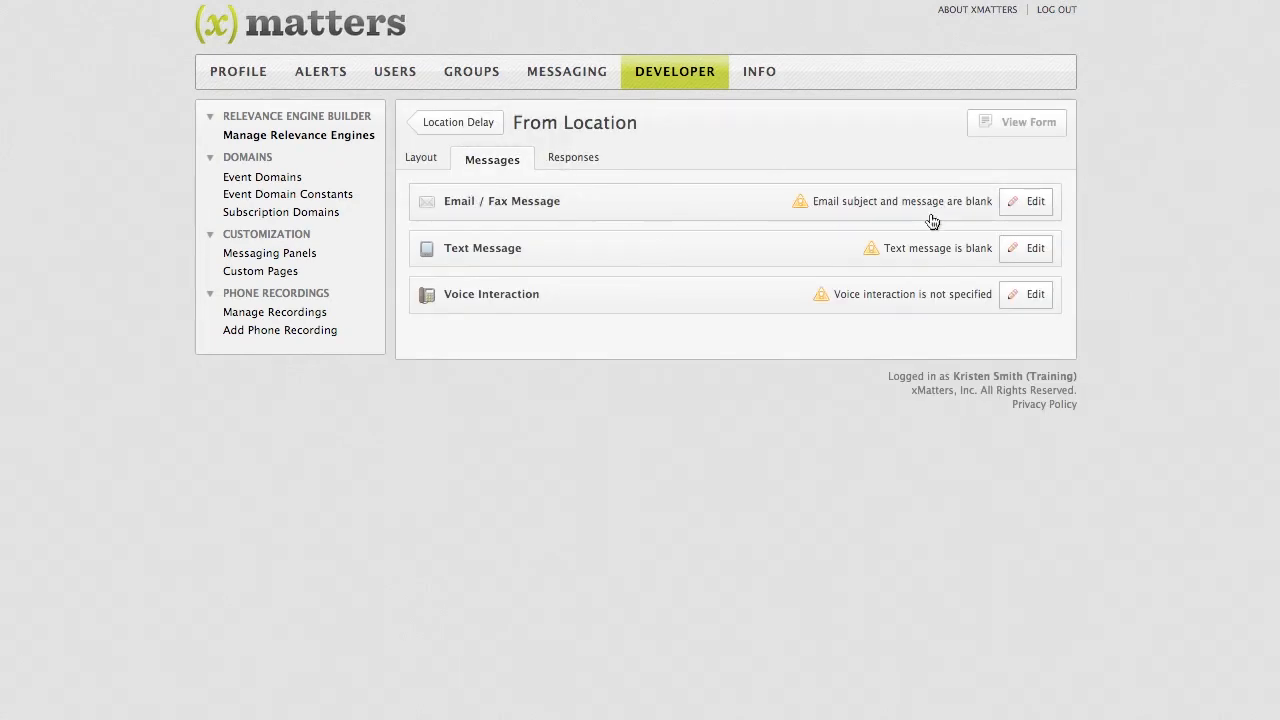
{"action": "left_click", "coordinate": [1043, 195]}
{"action": "left_click", "coordinate": [609, 45]}
{"action": "type", "text": "A delay on locaiton"}
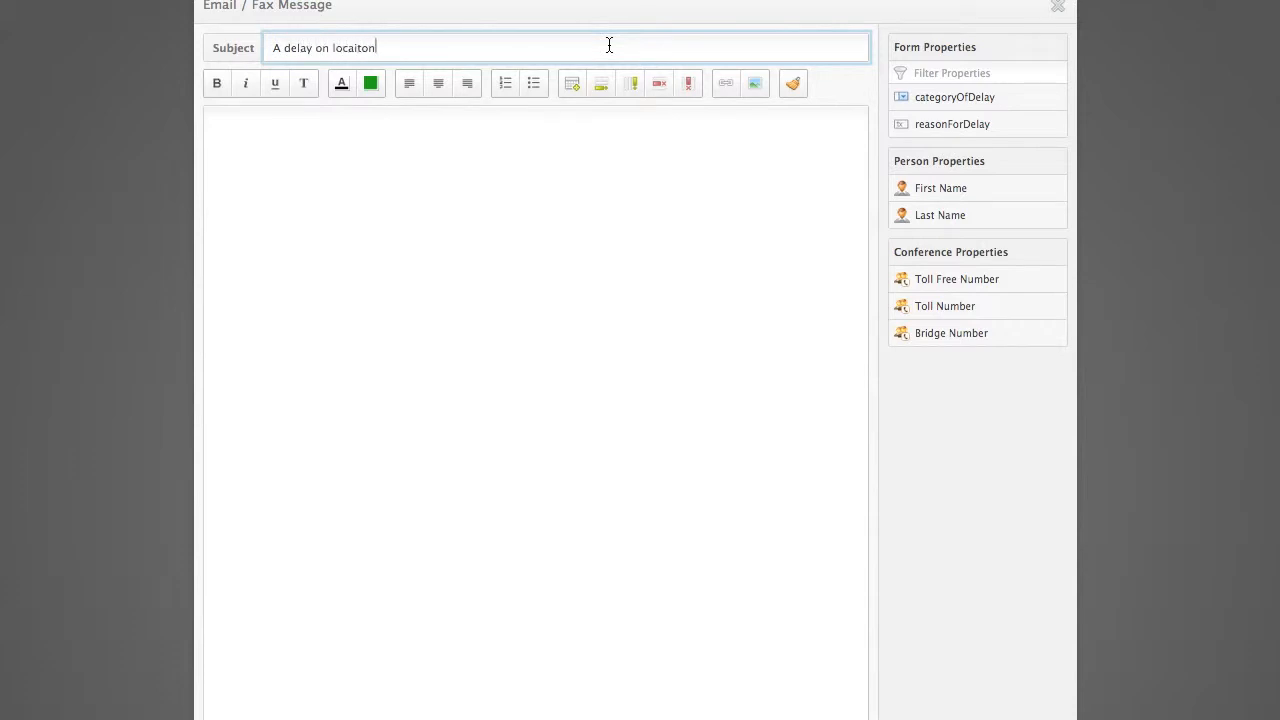
Write "A delay has occurred on location." in the message body, followed by a "Delay category:" line containing the categoryOfDelay property.
{"action": "left_click", "coordinate": [517, 171]}
{"action": "type", "text": "A delay has occurred on location.  Delay"}
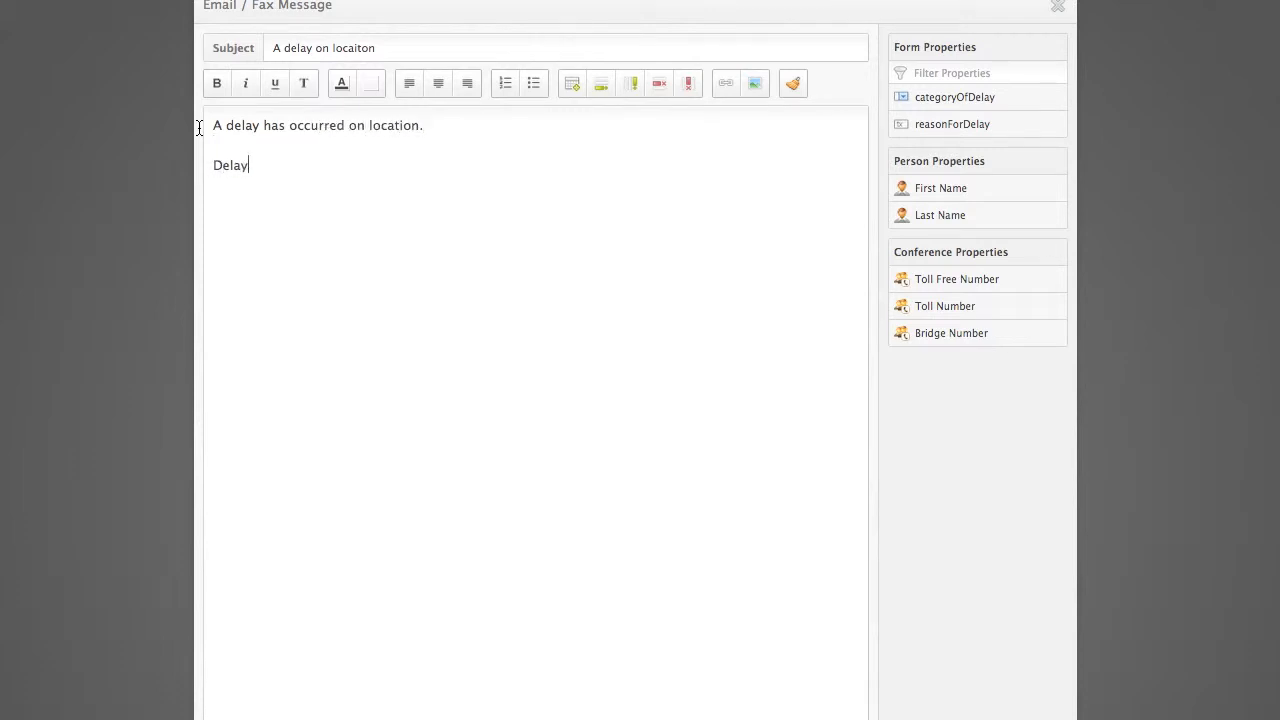
{"action": "type", "text": " category:"}
{"action": "left_click_drag", "start_coordinate": [952, 97], "coordinate": [553, 188]}
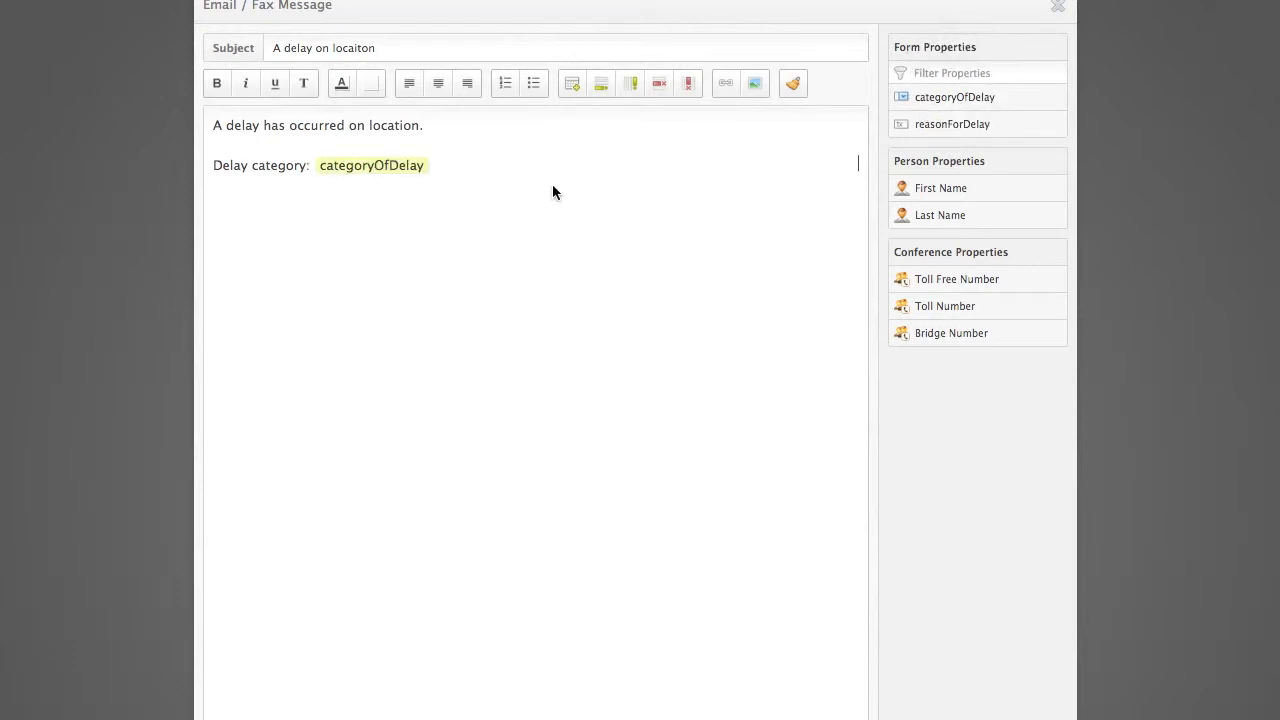
Add a "Reason for delay:" line below the delay category and insert the reasonForDelay property into it.
{"action": "key", "text": "Return"}
{"action": "type", "text": "Reason for delay"}
{"action": "left_click_drag", "start_coordinate": [1003, 128], "coordinate": [646, 230]}
Add the line "Please join the conference call on:" below the reason and insert the Toll Free Number conference property.
{"action": "left_click", "coordinate": [475, 206]}
{"action": "key", "text": "Return"}
{"action": "type", "text": "Please "}
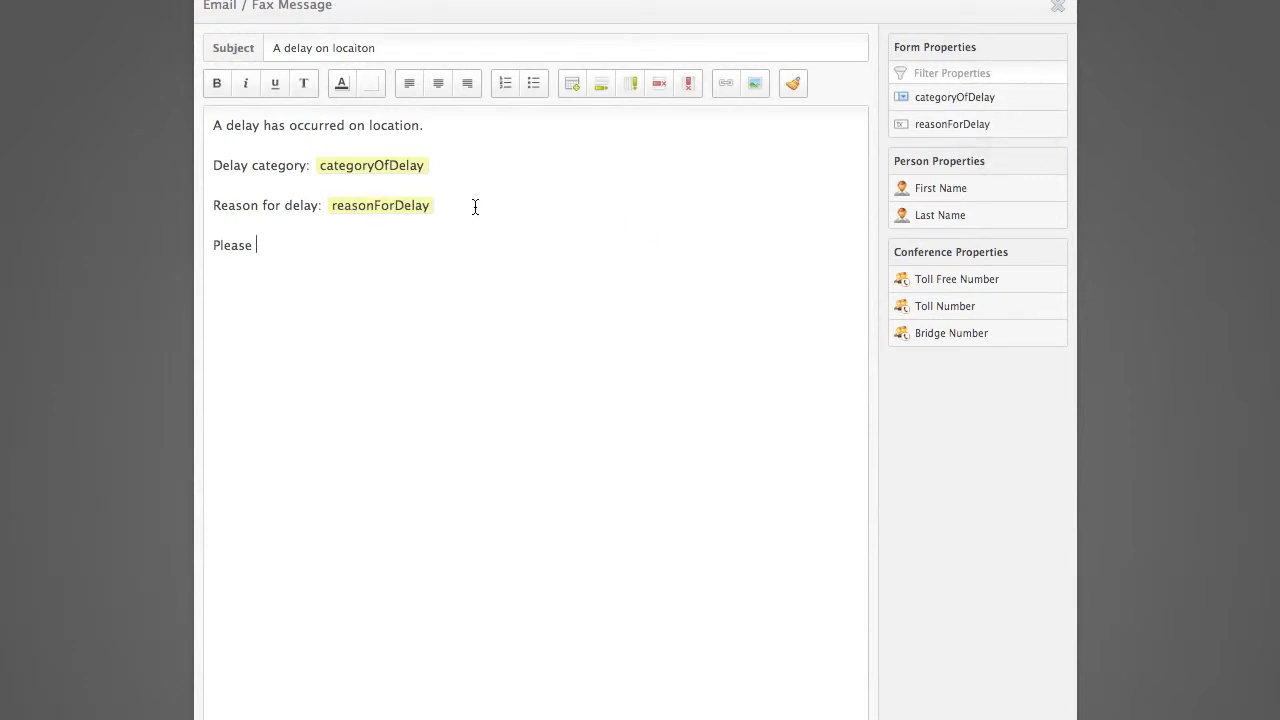
{"action": "type", "text": "join the conference call "}
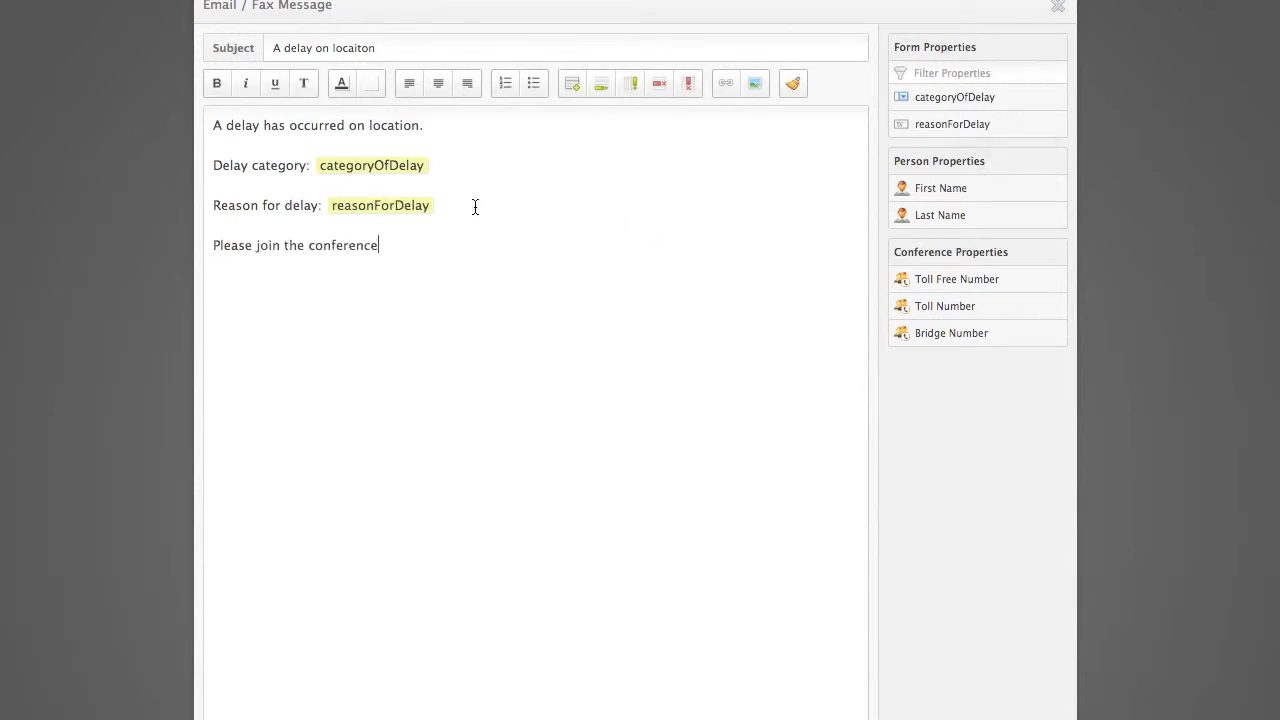
{"action": "type", "text": "on:"}
{"action": "left_click_drag", "start_coordinate": [950, 281], "coordinate": [560, 312]}
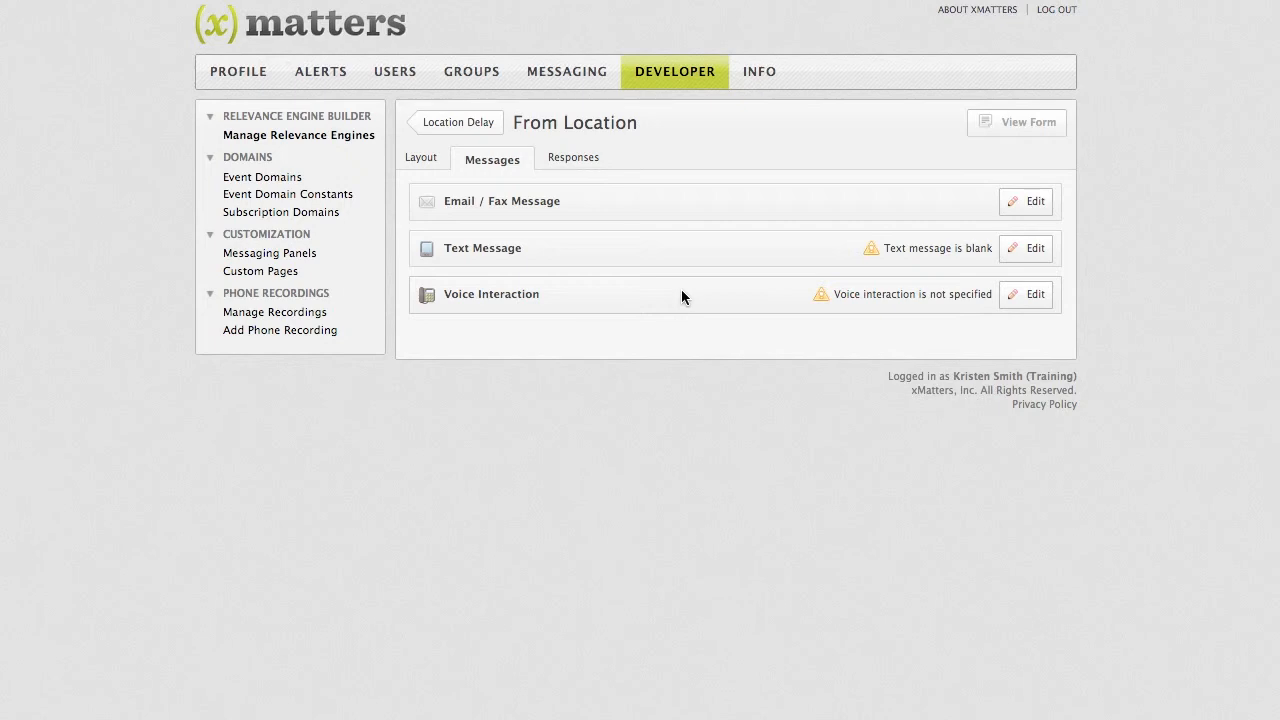
Deploy From Location as a form in the Location Delay engine and enable that engine.
{"action": "left_click", "coordinate": [446, 130]}
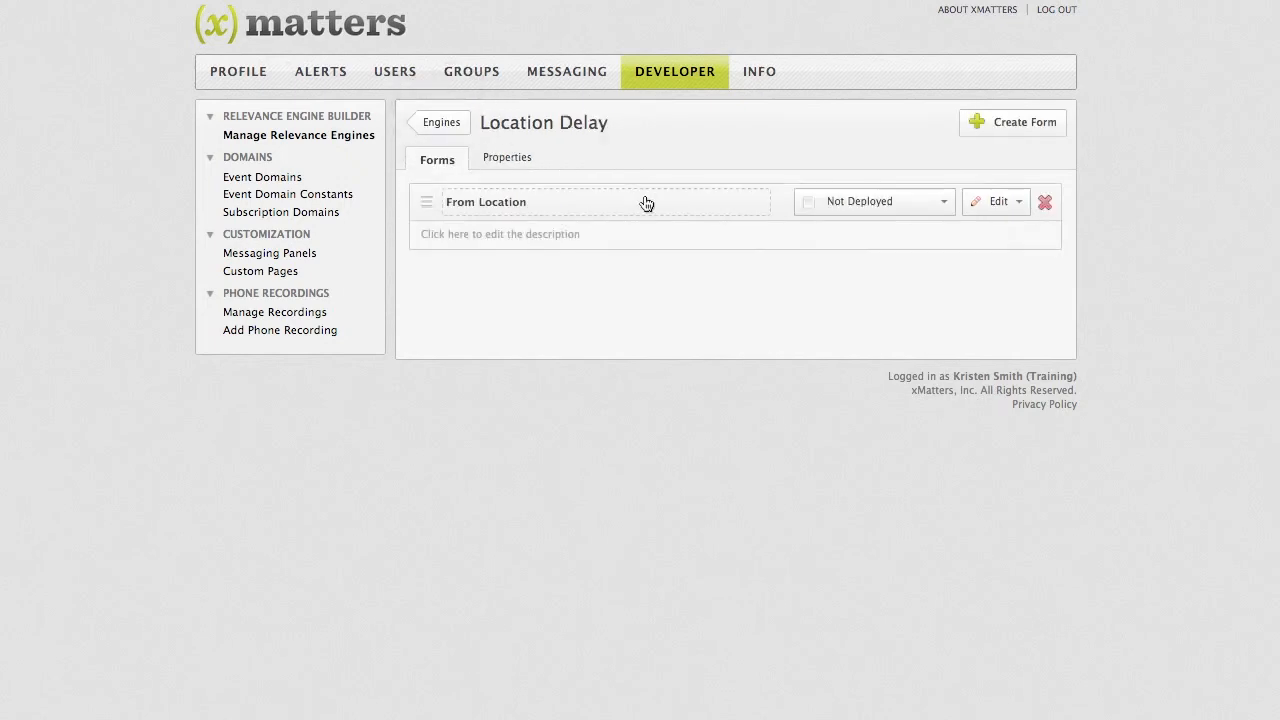
{"action": "left_click", "coordinate": [805, 206]}
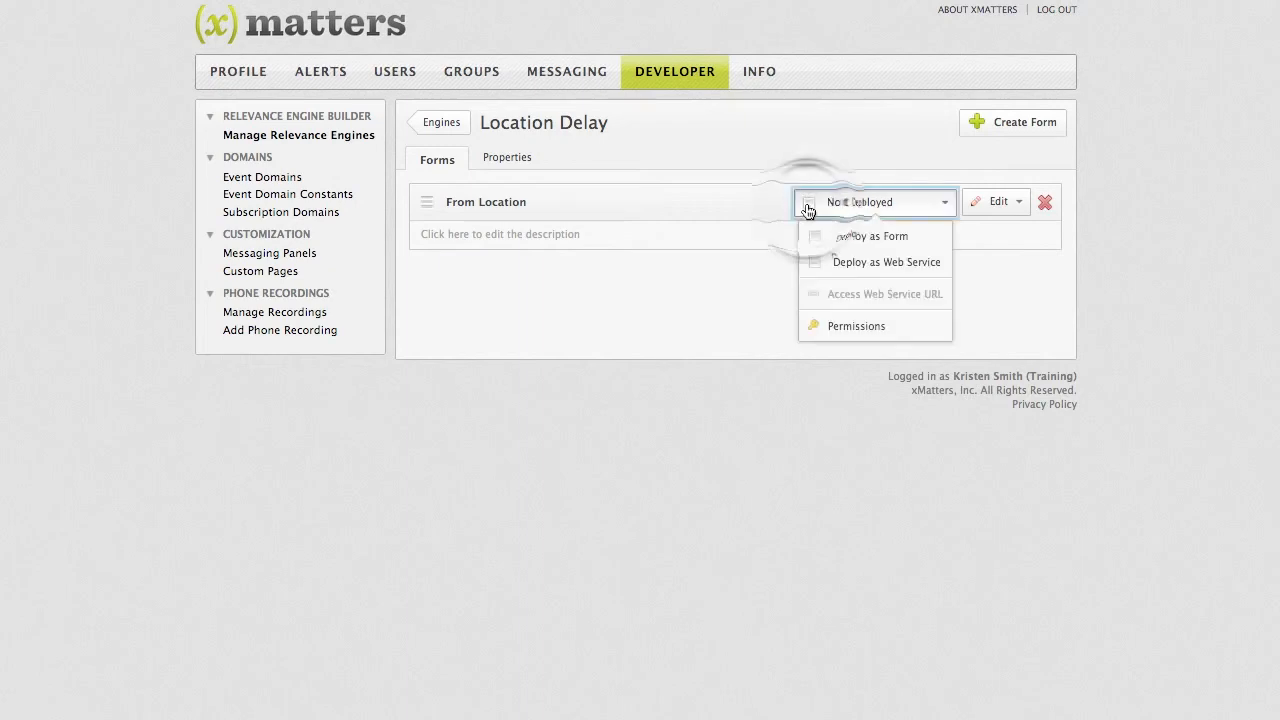
{"action": "left_click", "coordinate": [866, 236]}
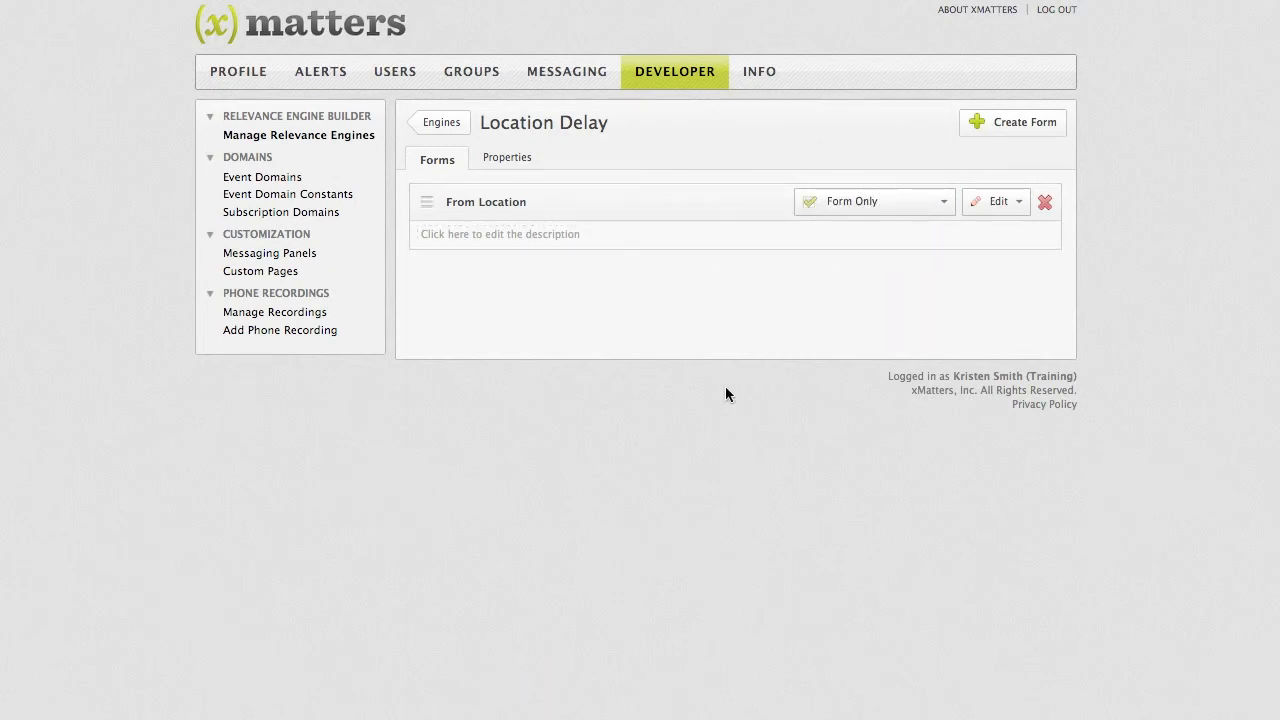
{"action": "left_click", "coordinate": [442, 124]}
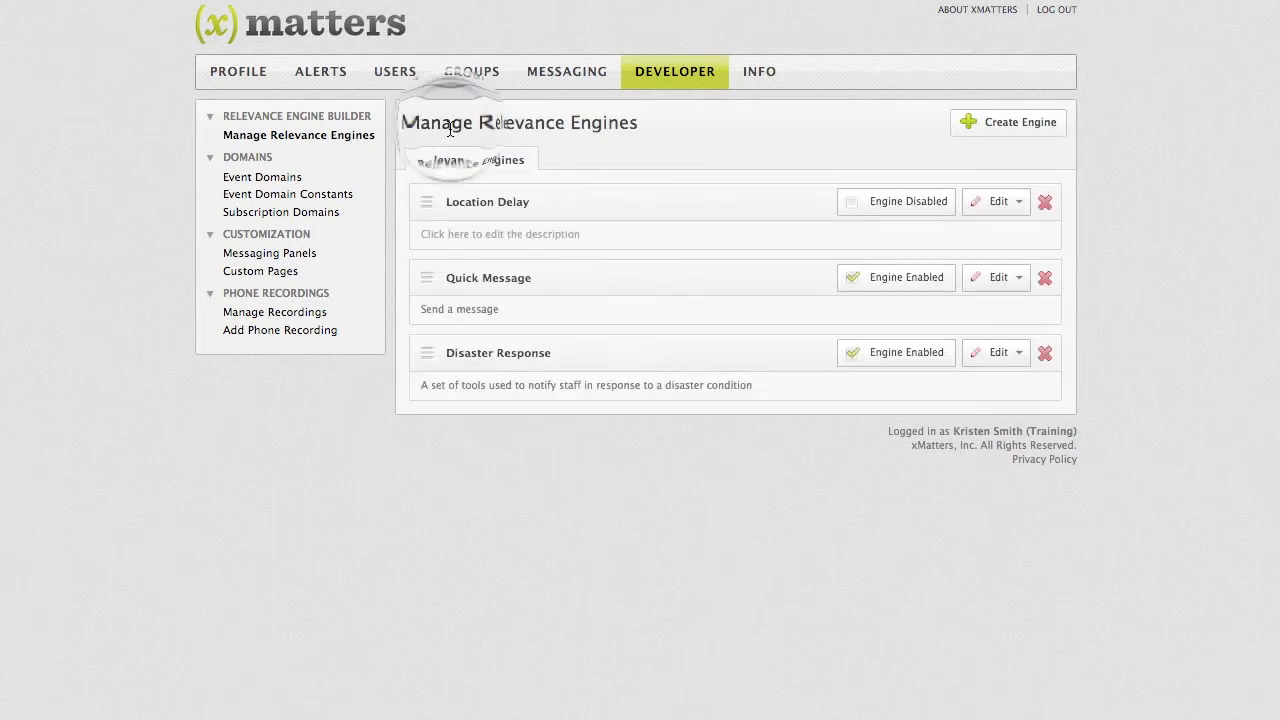
{"action": "left_click", "coordinate": [852, 207]}
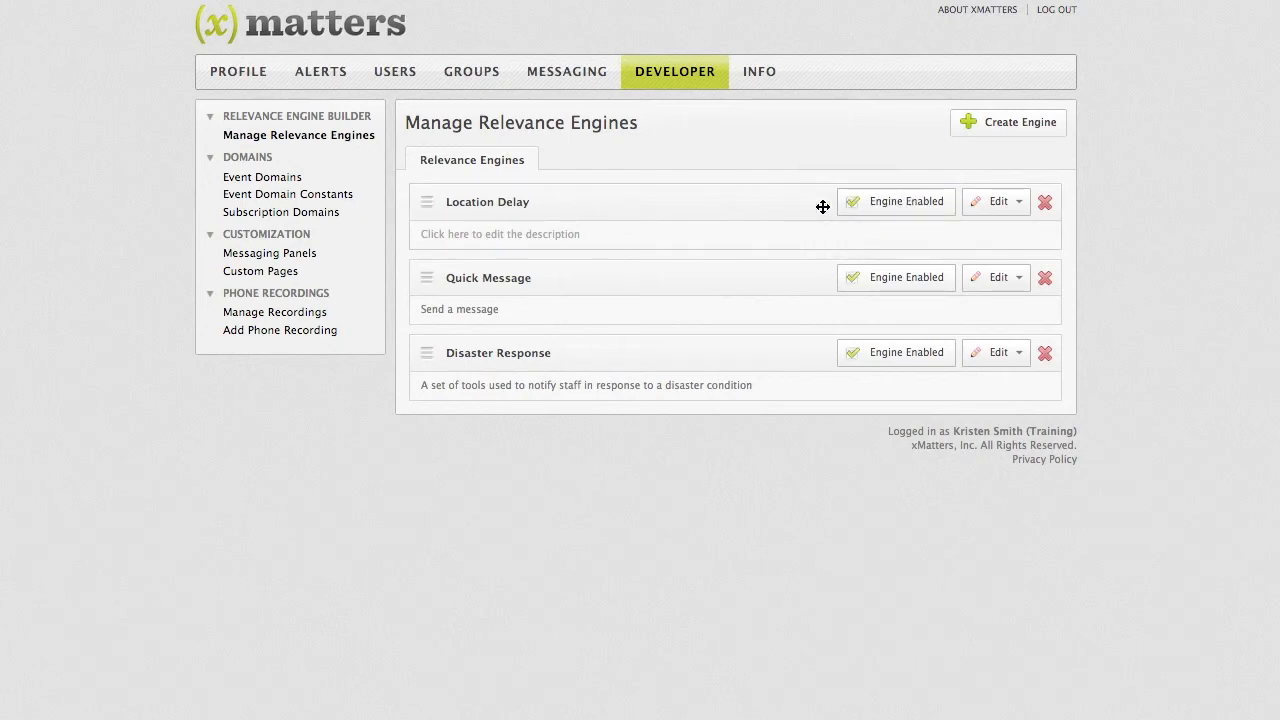
Open the deployed From Location messaging form and examine the available Category of Delay choices, keeping "Local police delay" selected.
{"action": "left_click", "coordinate": [565, 71]}
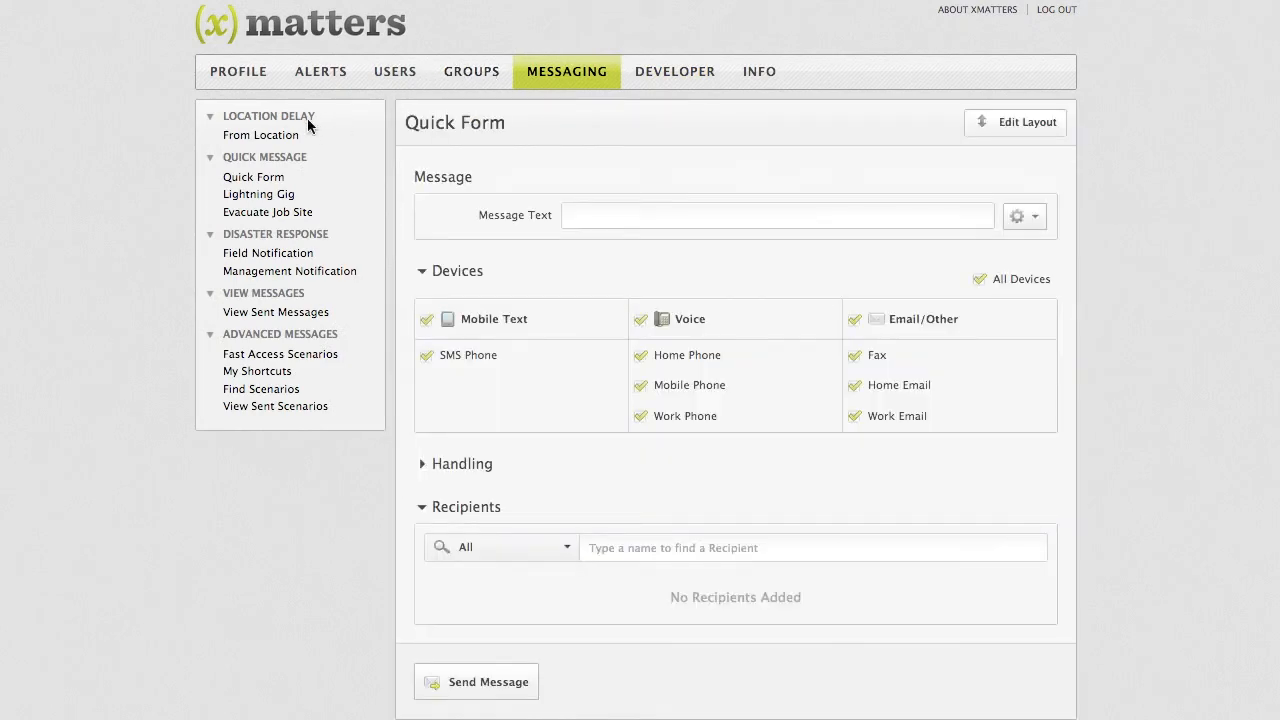
{"action": "left_click", "coordinate": [251, 137]}
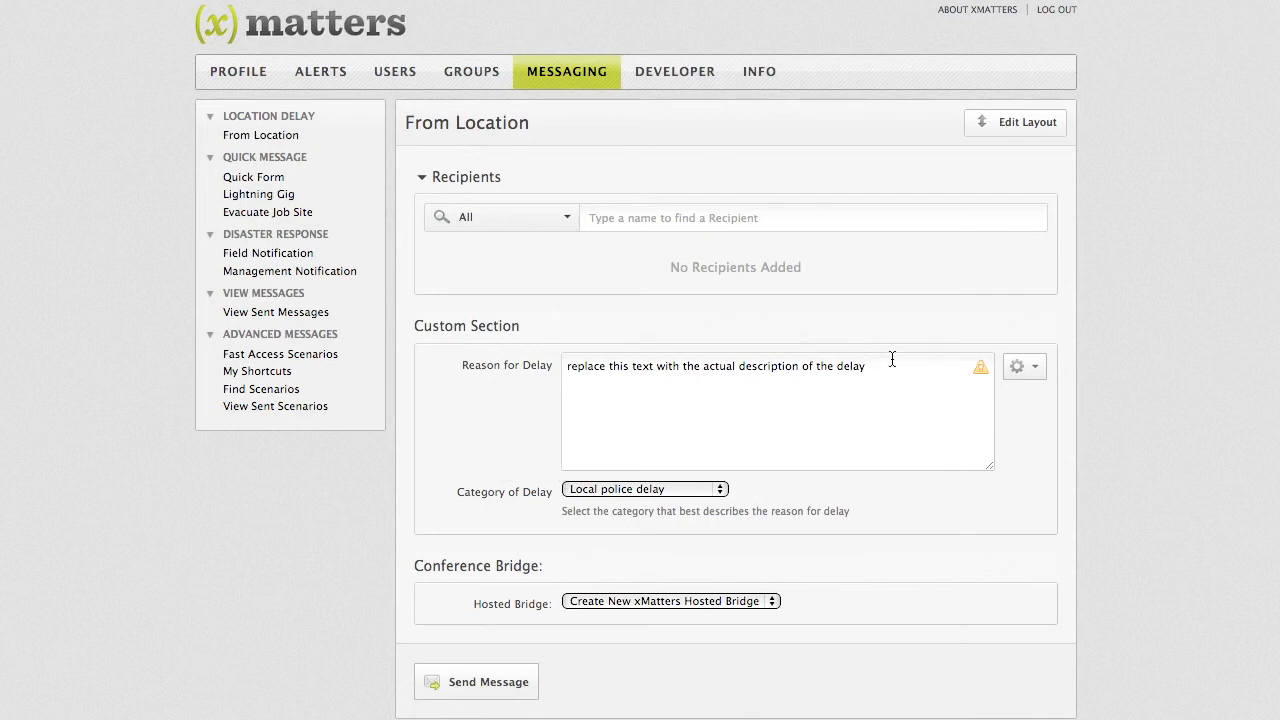
{"action": "left_click", "coordinate": [712, 488]}
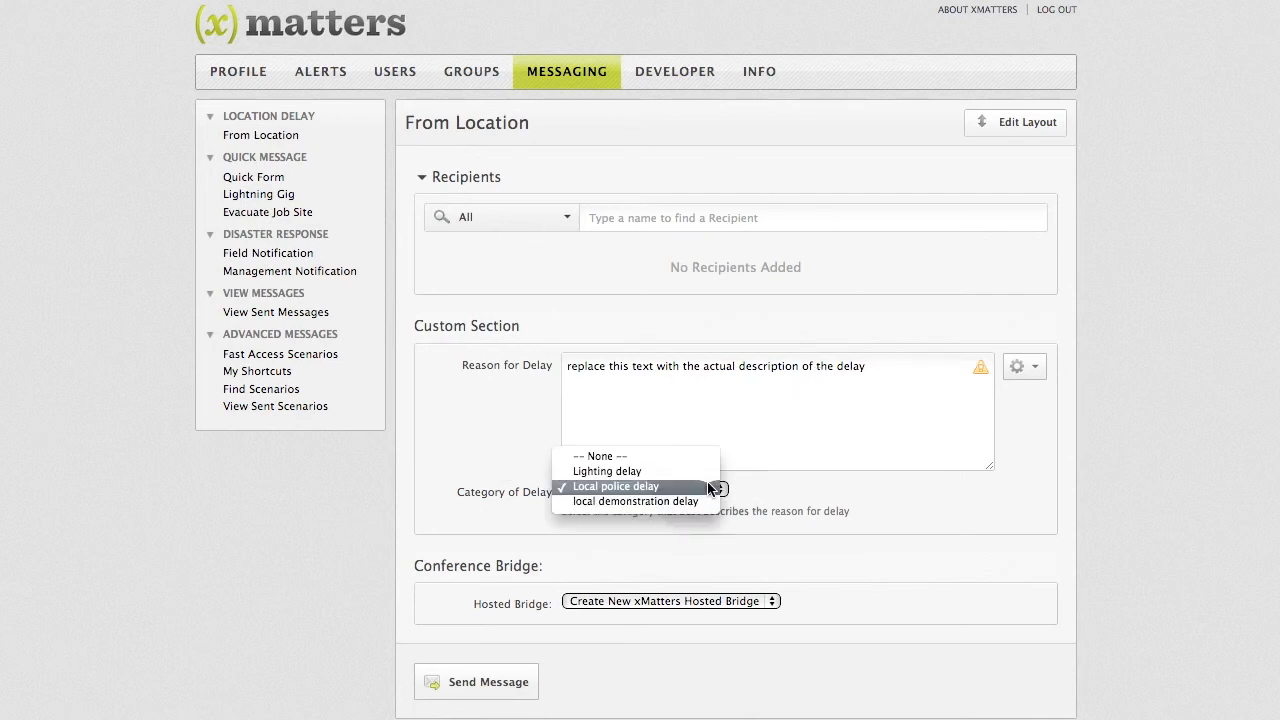
{"action": "left_click", "coordinate": [712, 487]}
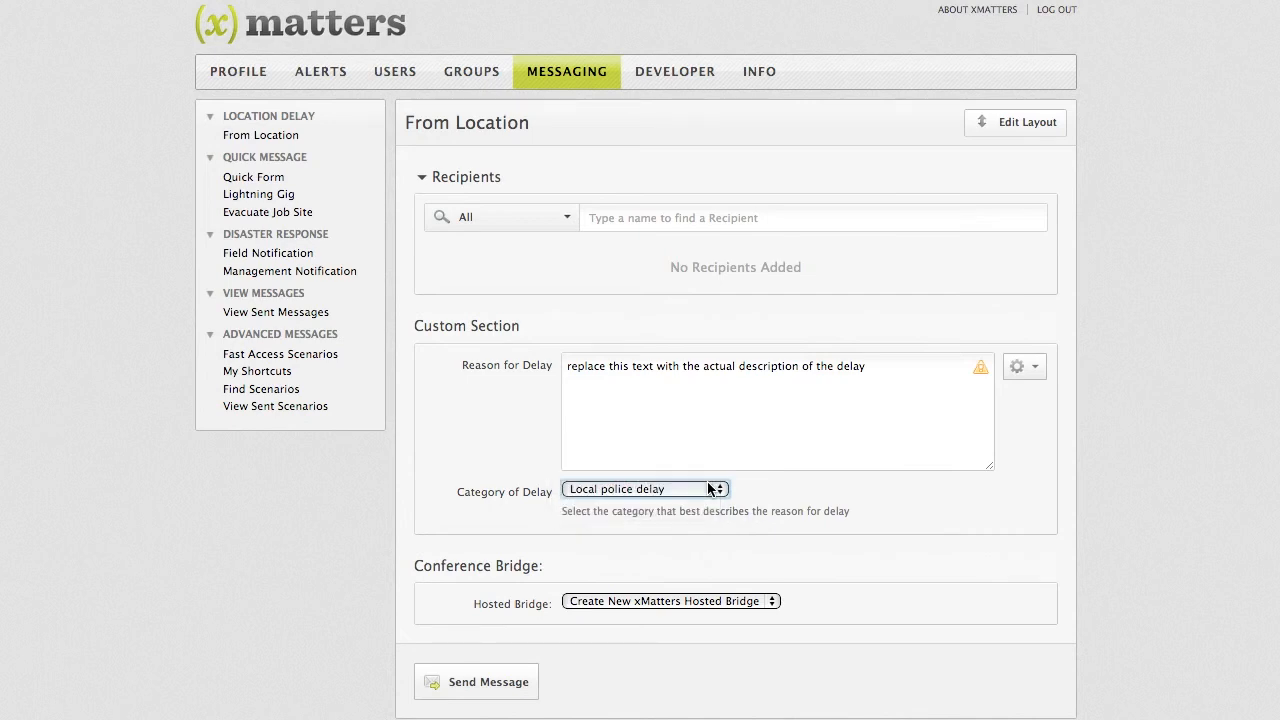
{"action": "left_click", "coordinate": [857, 490]}
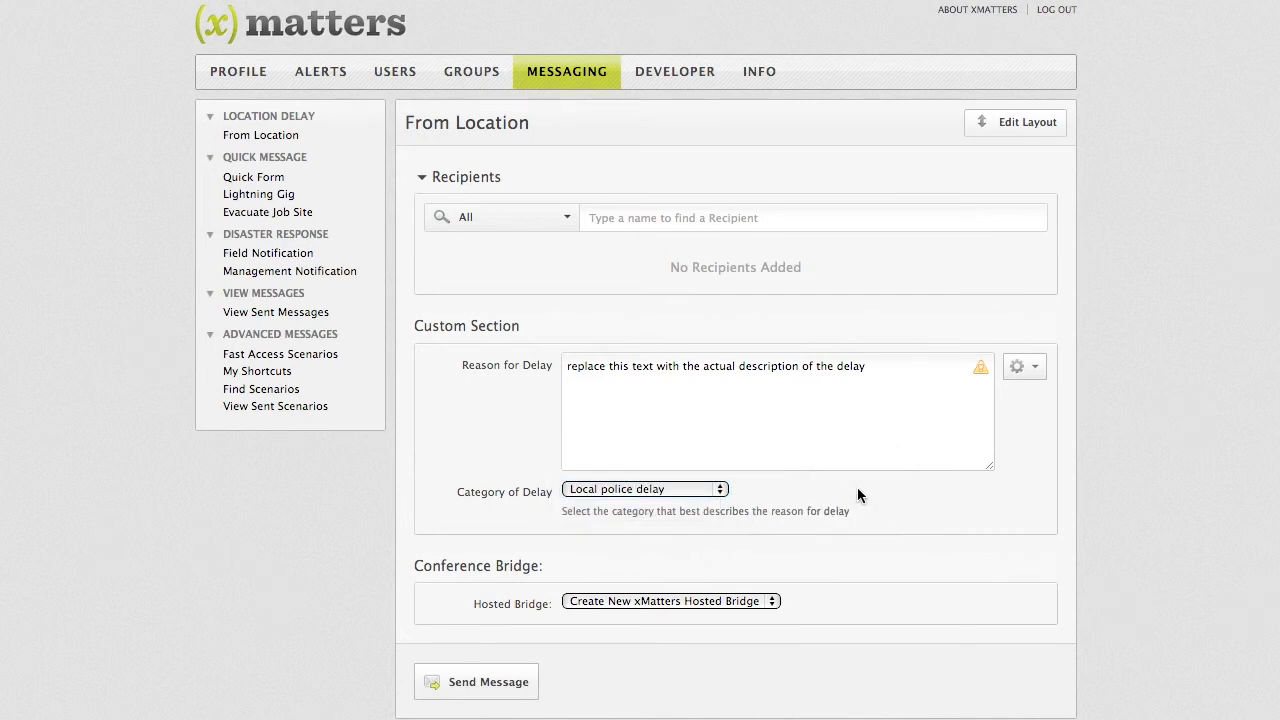